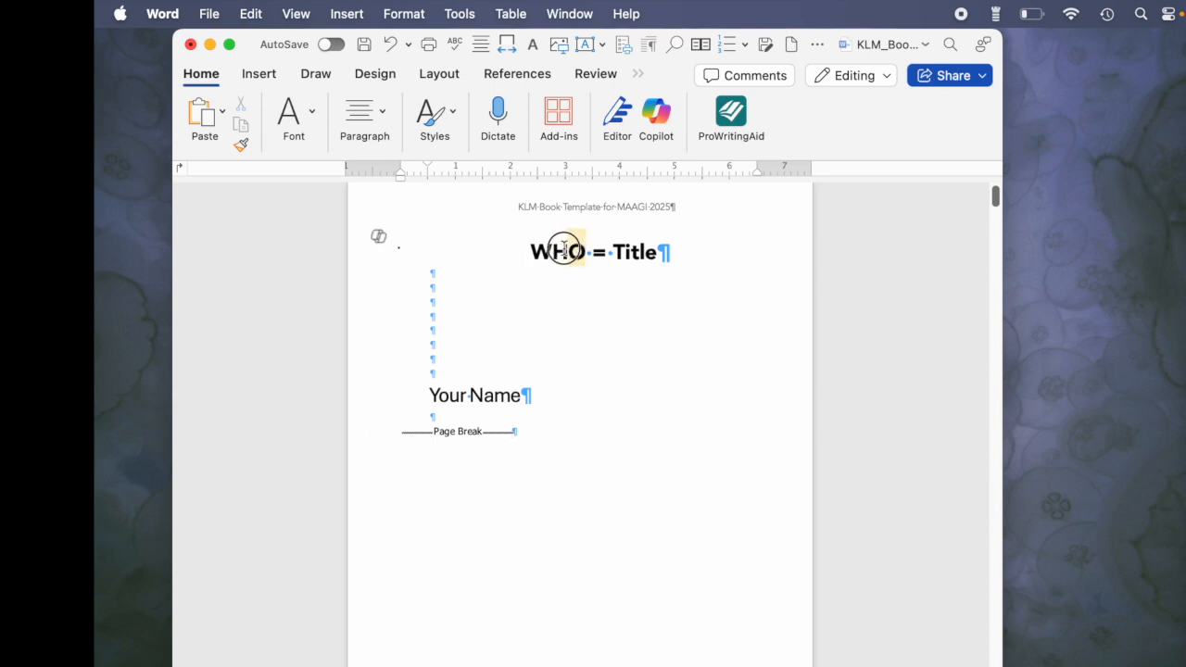
Replace WHO in the title with "Grandma Daisy" and the Your Name placeholder with the author's full name.
{"action": "type", "text": "G"}
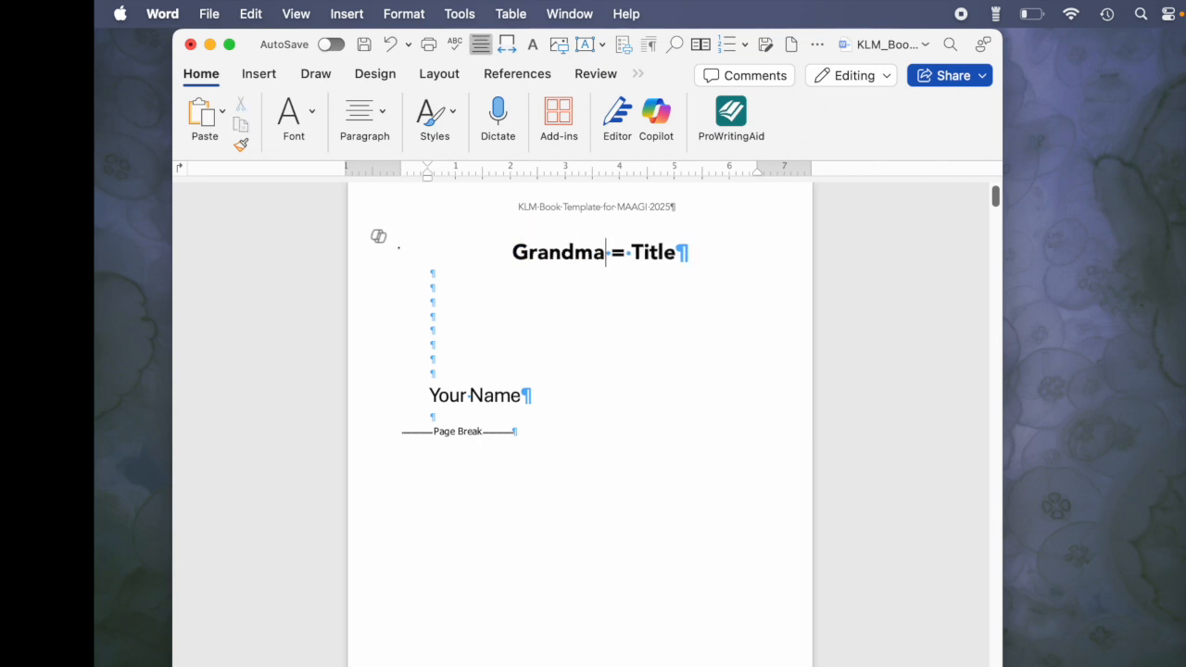
{"action": "type", "text": "randma Daisy"}
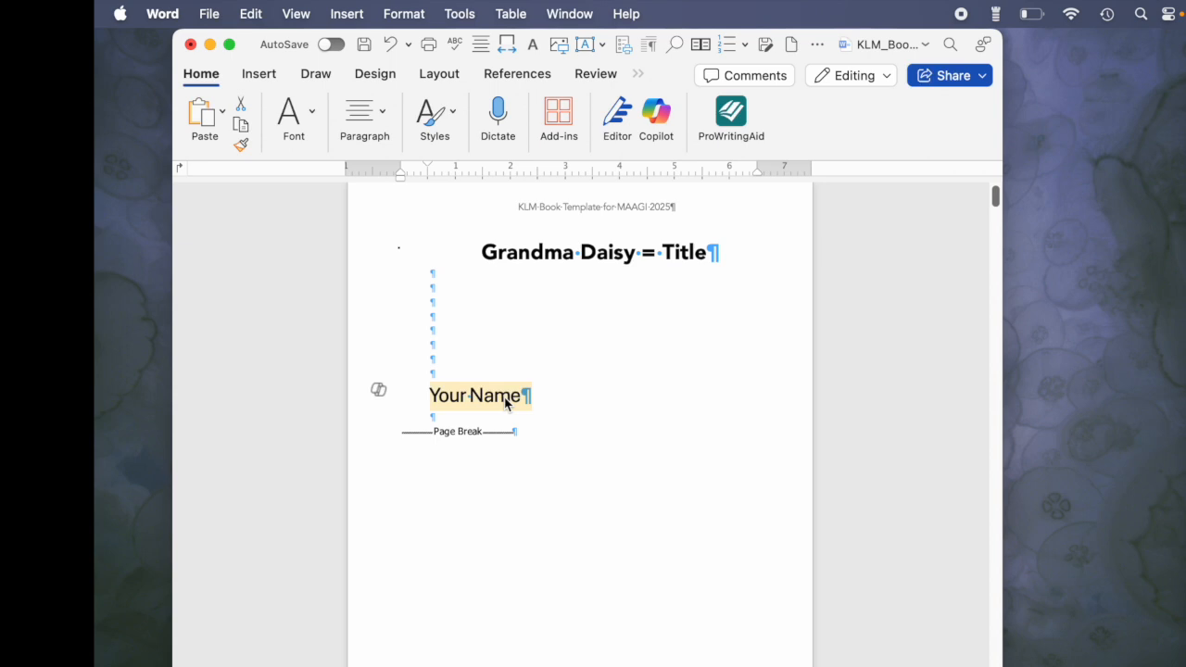
{"action": "type", "text": "Kathy Lynne Marshall"}
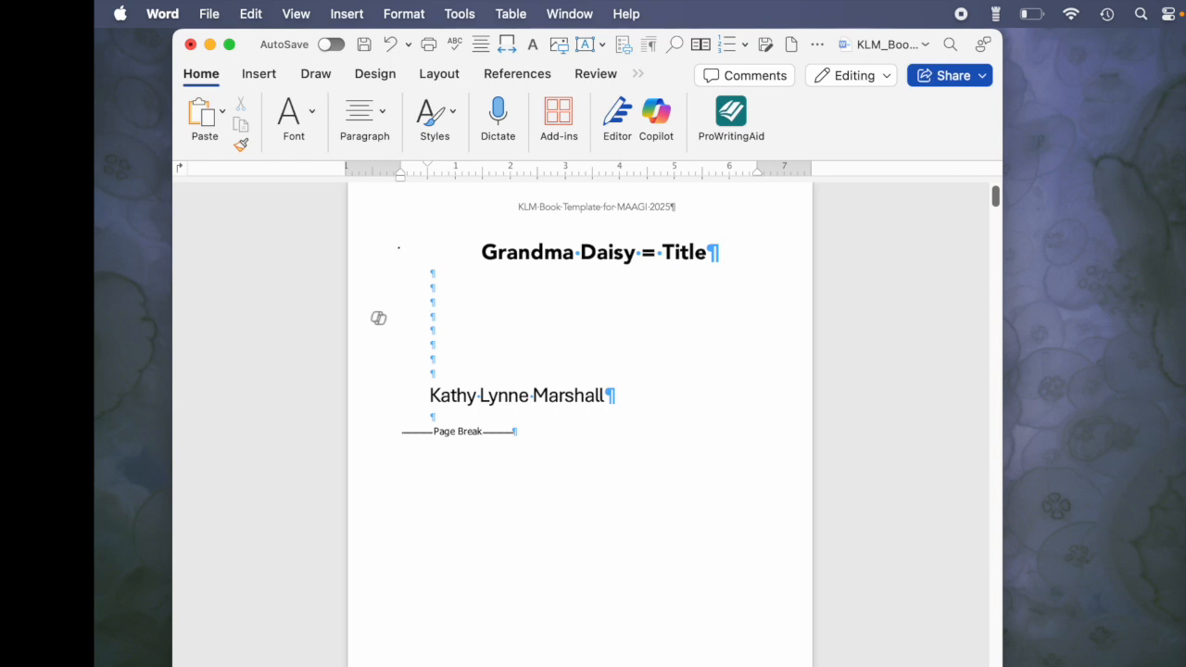
{"action": "left_click_drag", "start_coordinate": [1129, 307], "coordinate": [702, 305]}
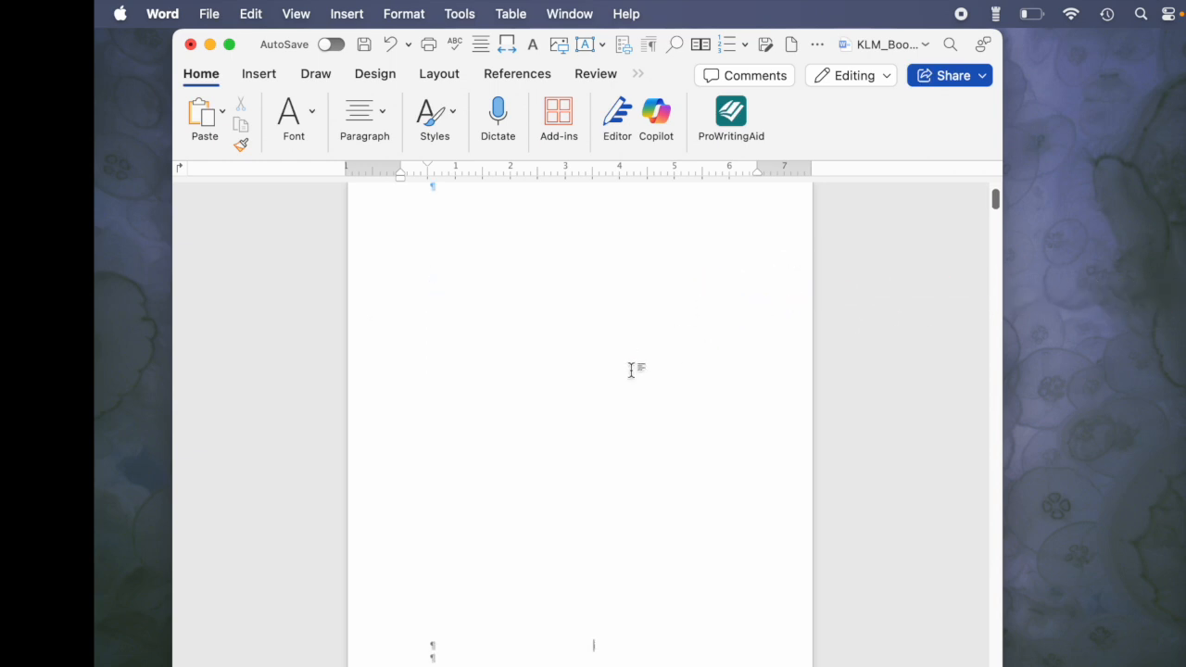
{"action": "scroll", "coordinate": [631, 369], "scroll_direction": "down", "scroll_amount": 8}
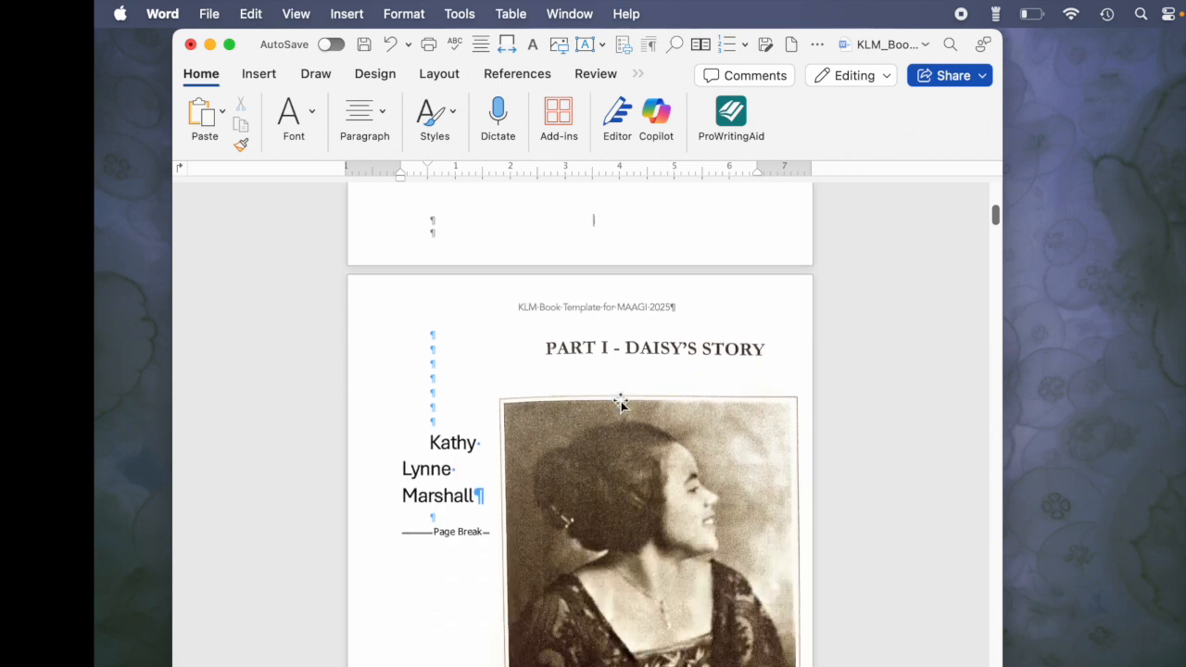
{"action": "left_click", "coordinate": [613, 464]}
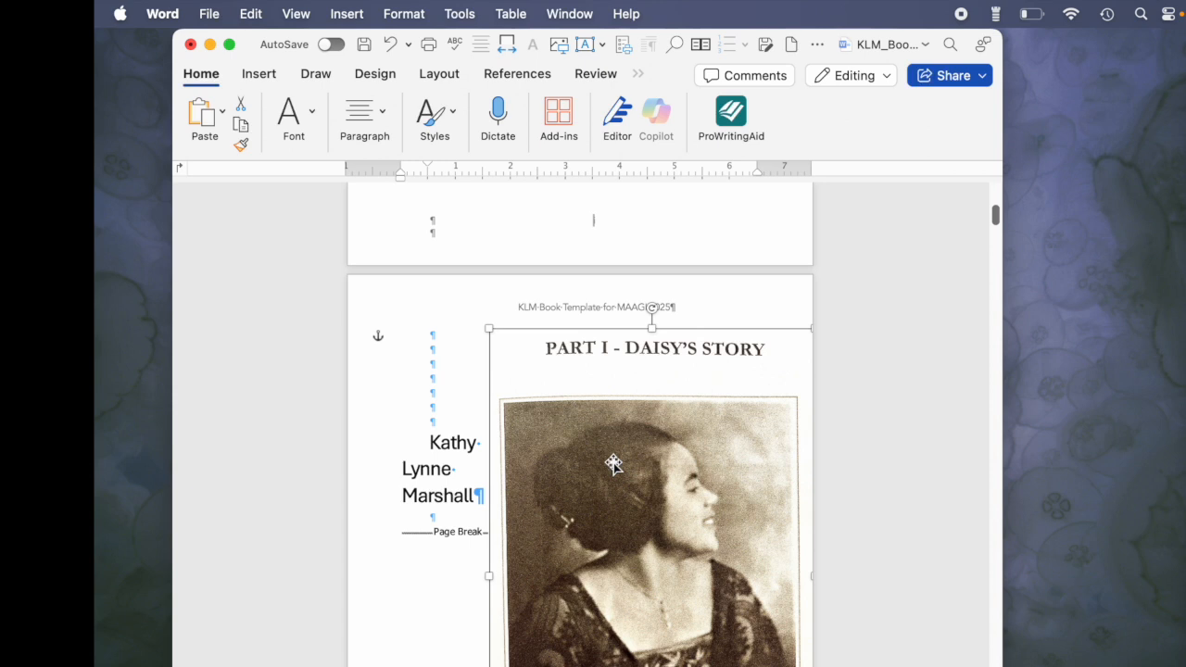
{"action": "key", "text": "Delete"}
{"action": "scroll", "coordinate": [381, 363], "scroll_direction": "up", "scroll_amount": 2}
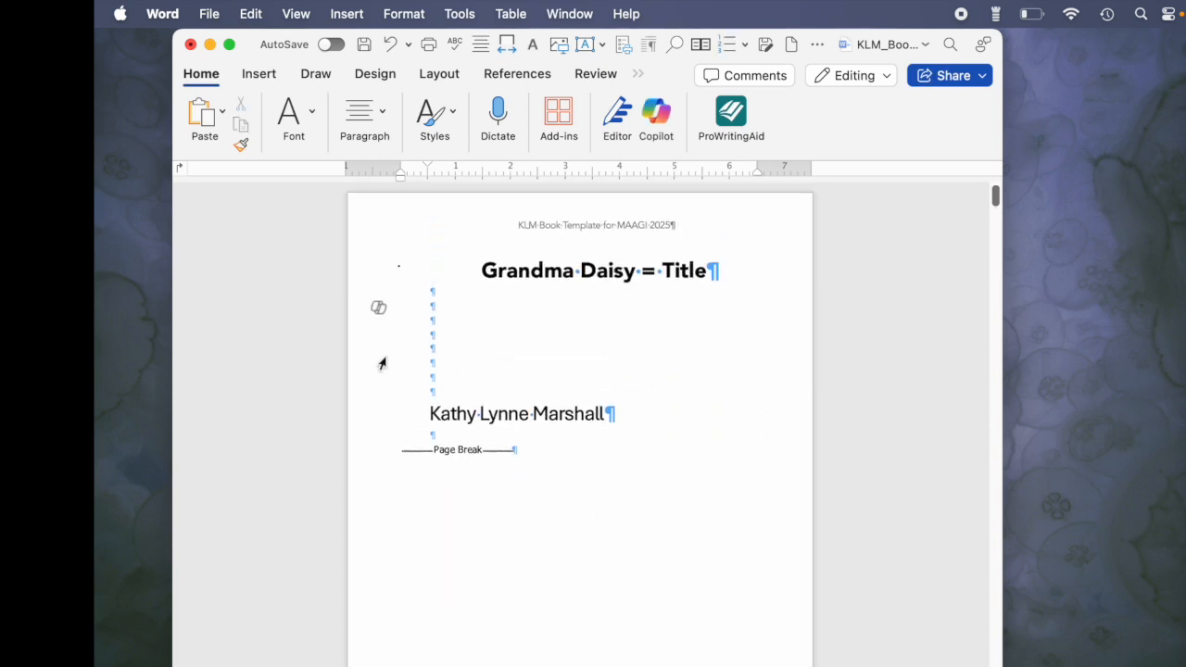
Switch to Photos and open the grandmother's photo collection among the recognised people.
{"action": "mouse_move", "coordinate": [111, 421]}
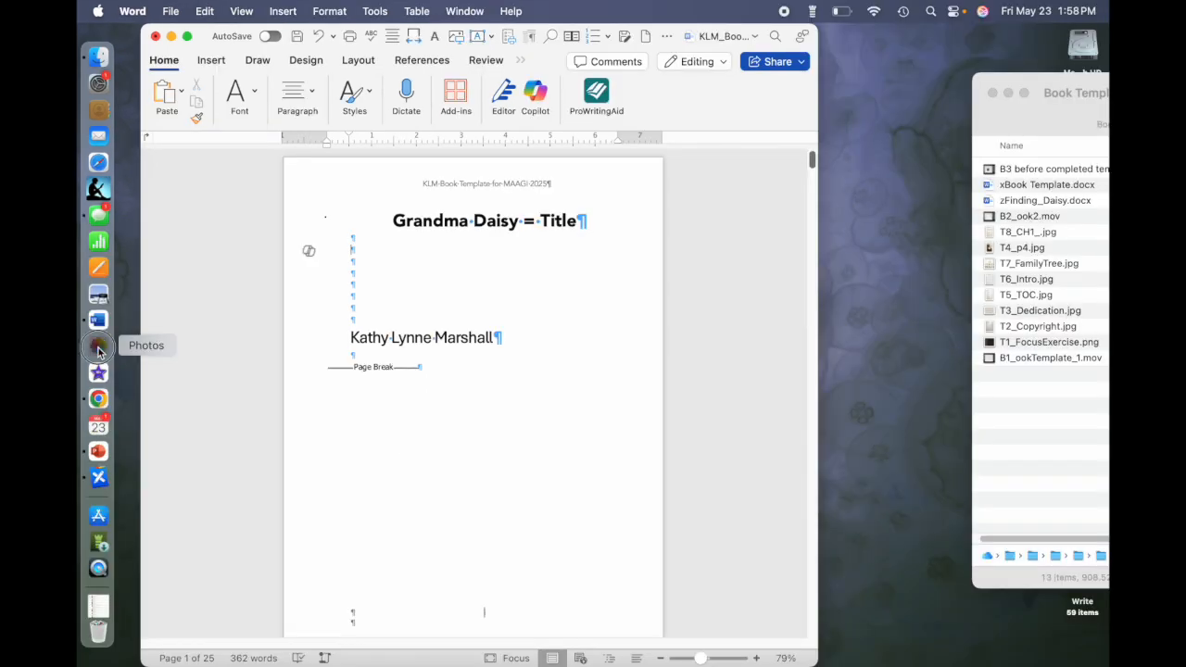
{"action": "left_click", "coordinate": [98, 347]}
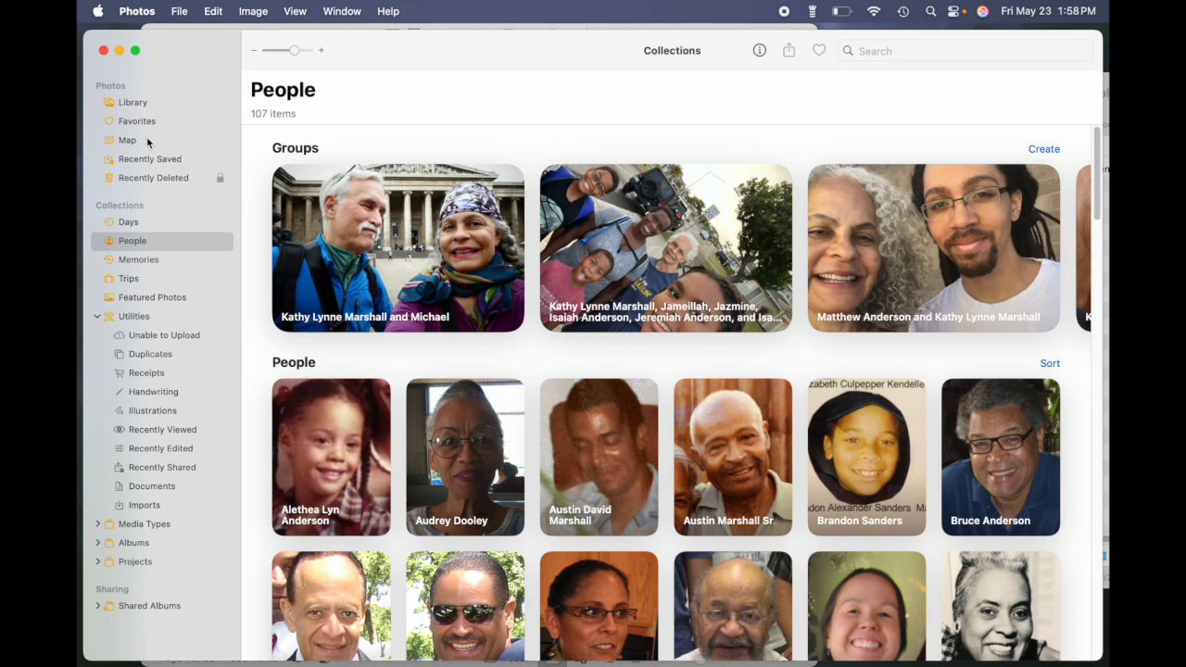
{"action": "left_click", "coordinate": [131, 103]}
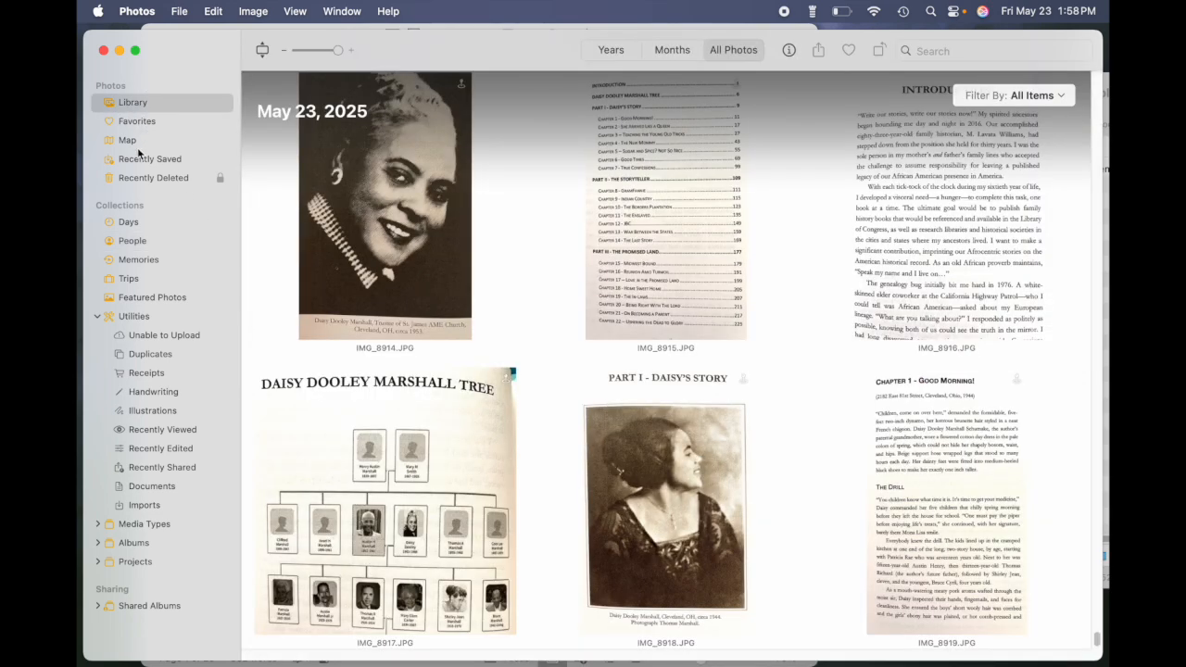
{"action": "left_click", "coordinate": [133, 241]}
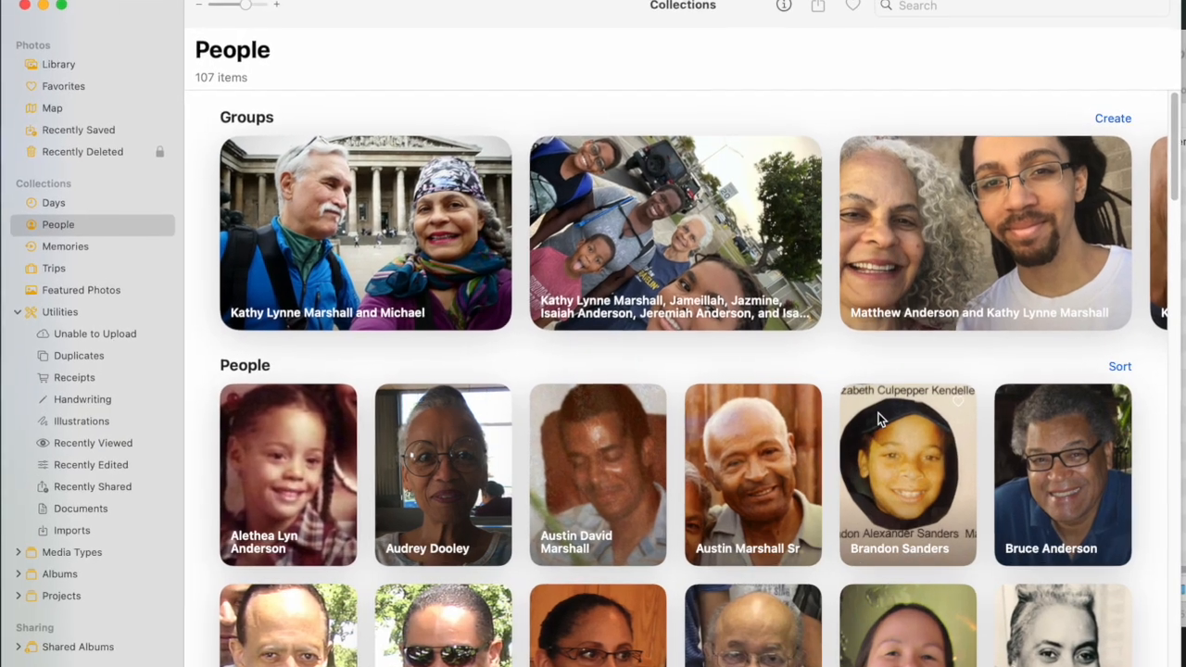
{"action": "scroll", "coordinate": [933, 423], "scroll_direction": "down", "scroll_amount": 3}
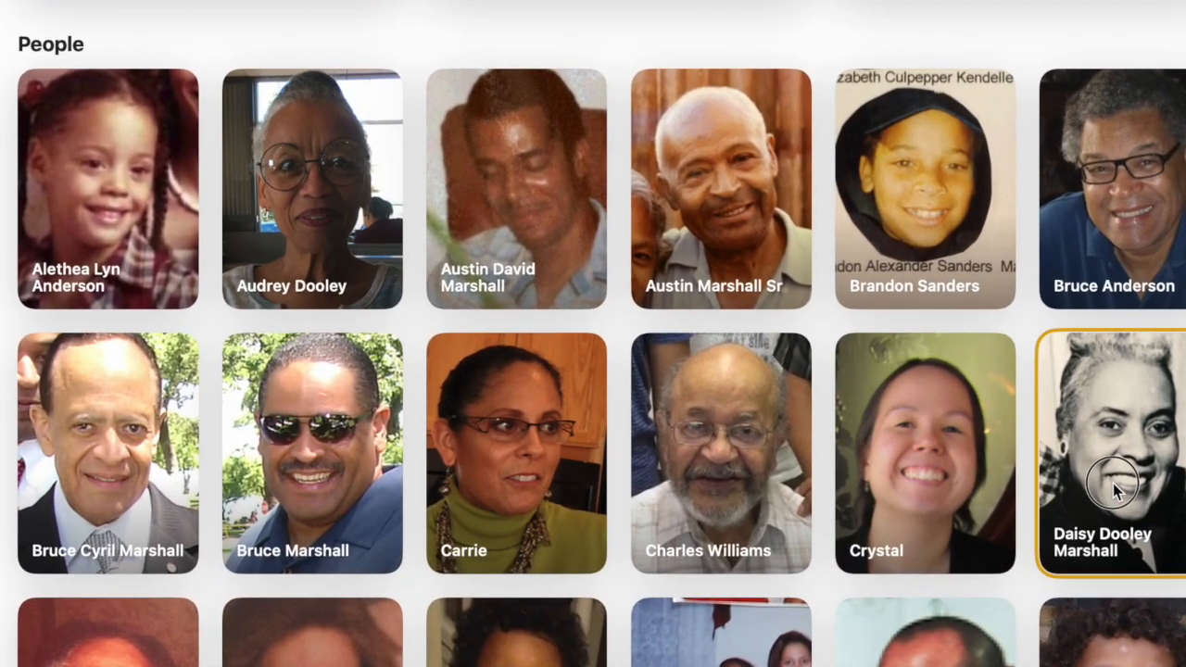
{"action": "left_click", "coordinate": [1098, 491]}
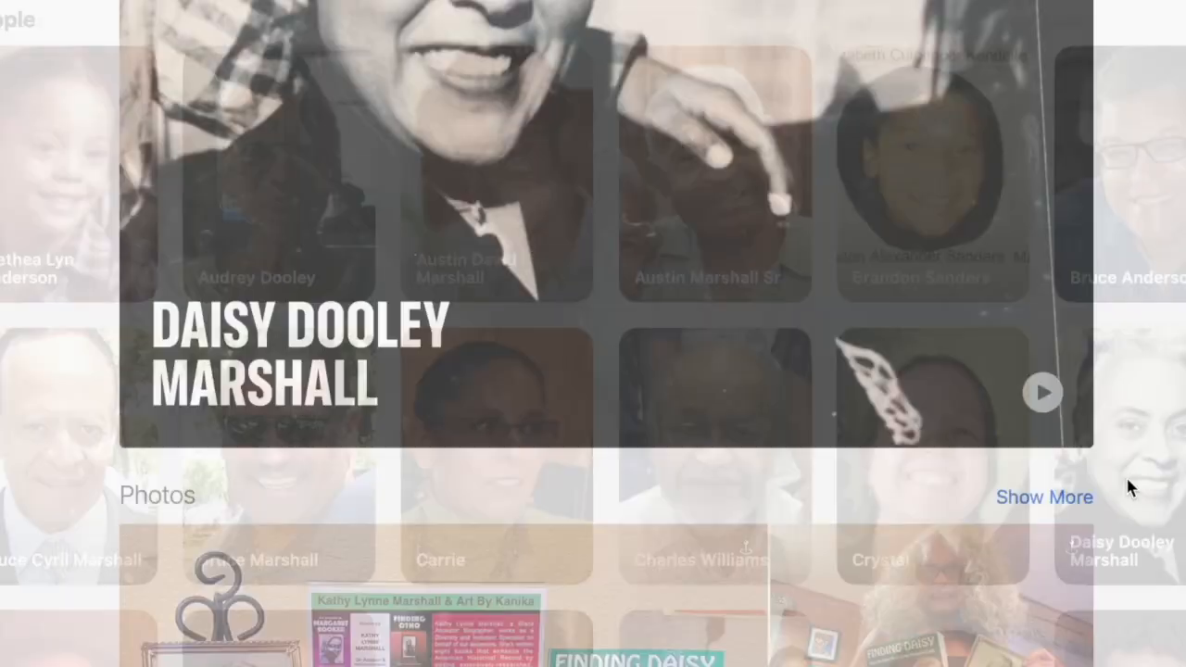
Find the sepia close-up portrait of the grandmother in her collection and open it at full size.
{"action": "scroll", "coordinate": [714, 385], "scroll_direction": "down", "scroll_amount": 5}
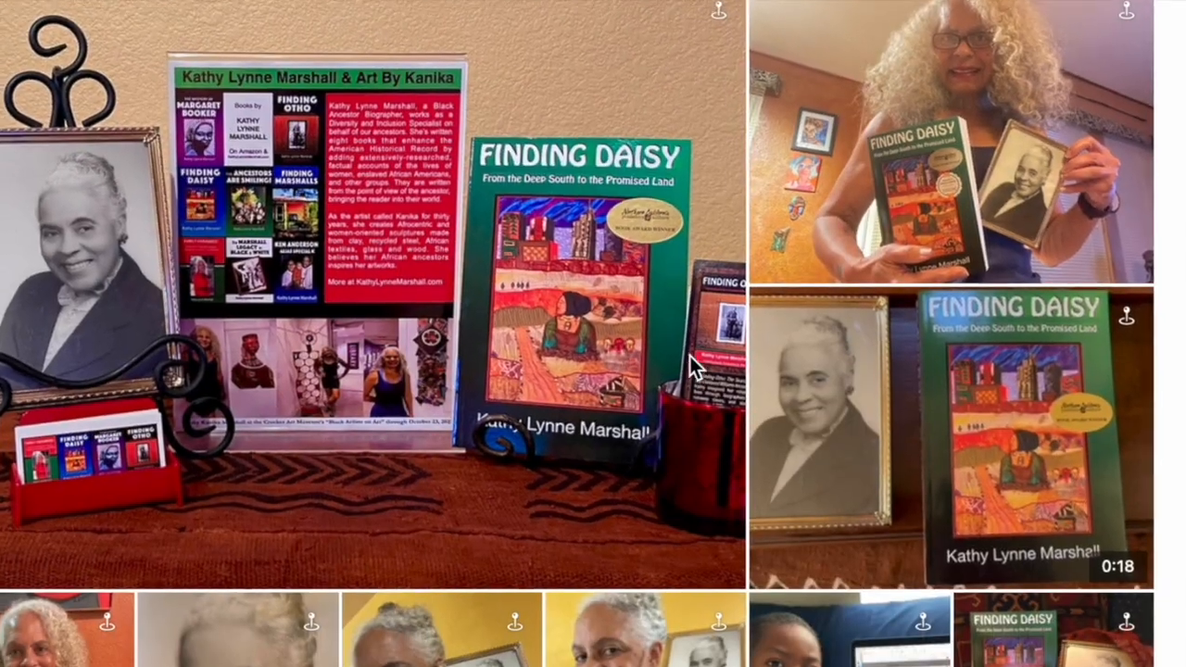
{"action": "scroll", "coordinate": [679, 341], "scroll_direction": "down", "scroll_amount": 5}
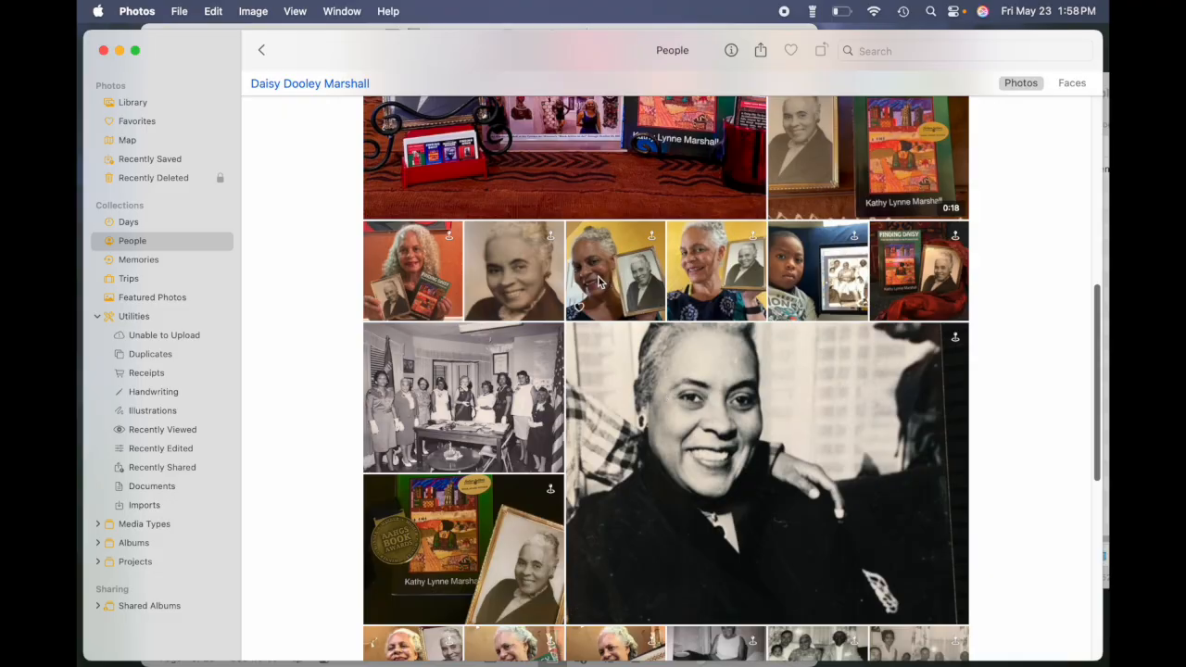
{"action": "double_click", "coordinate": [505, 292]}
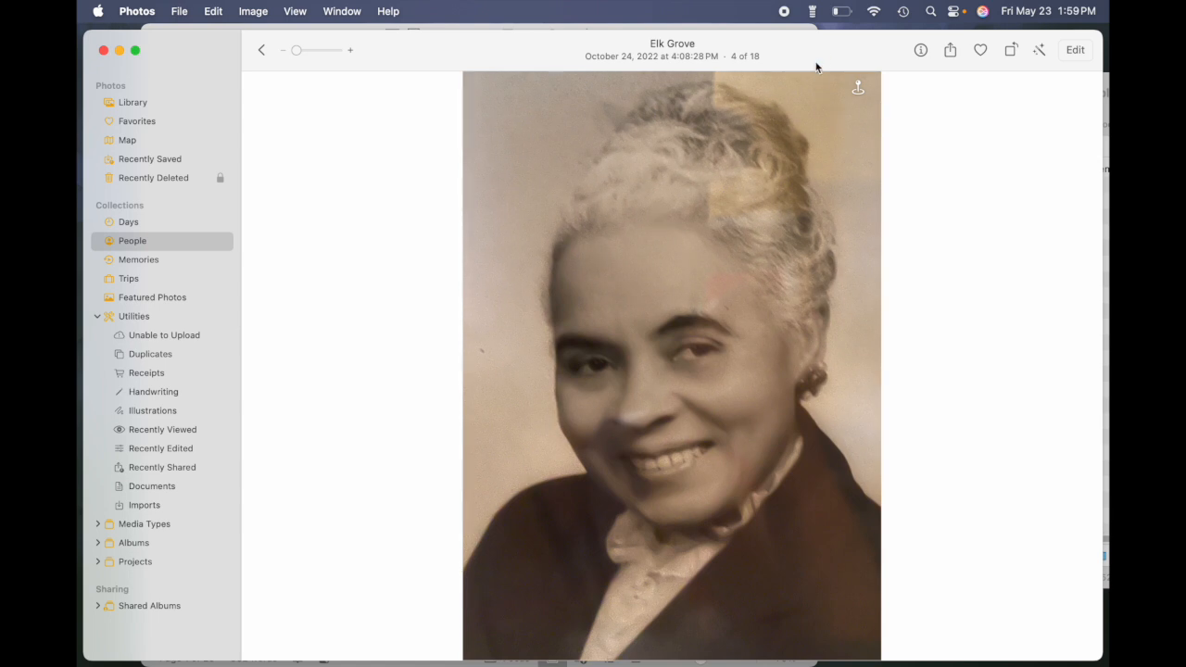
Place the Photos window beside the Word document, insert the portrait into the document and put Photos out of the way.
{"action": "left_click_drag", "start_coordinate": [834, 44], "coordinate": [373, 286]}
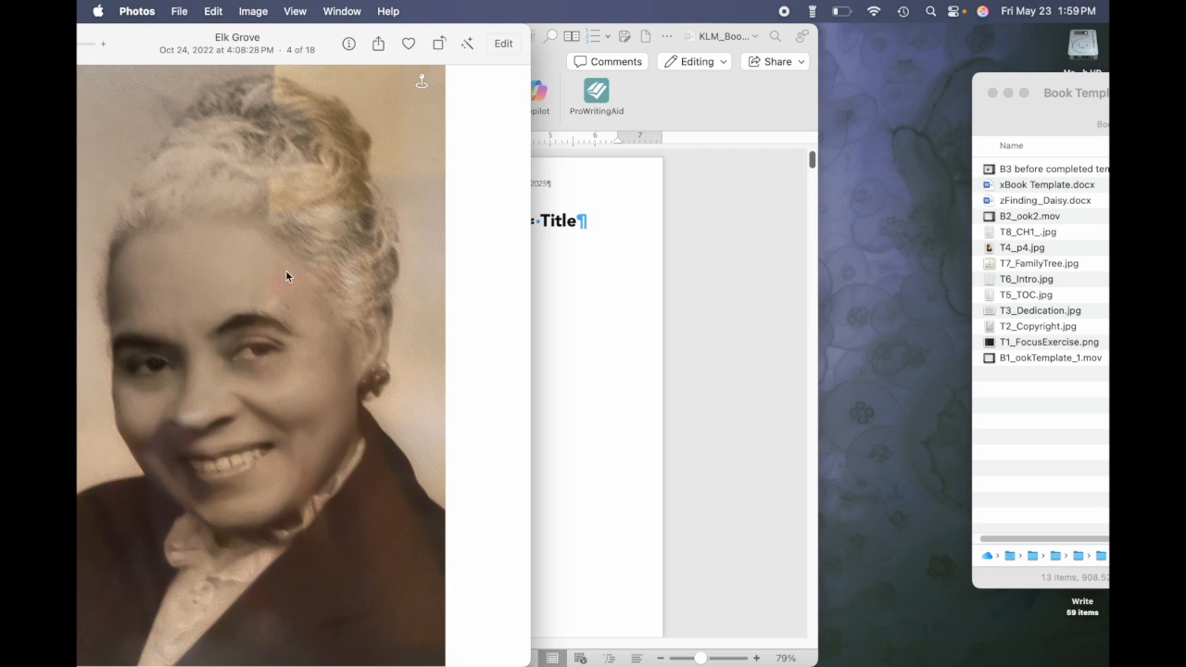
{"action": "left_click_drag", "start_coordinate": [364, 186], "coordinate": [608, 298]}
{"action": "left_click_drag", "start_coordinate": [117, 43], "coordinate": [220, 44]}
{"action": "left_click_drag", "start_coordinate": [99, 41], "coordinate": [182, 42]}
{"action": "left_click", "coordinate": [138, 45]}
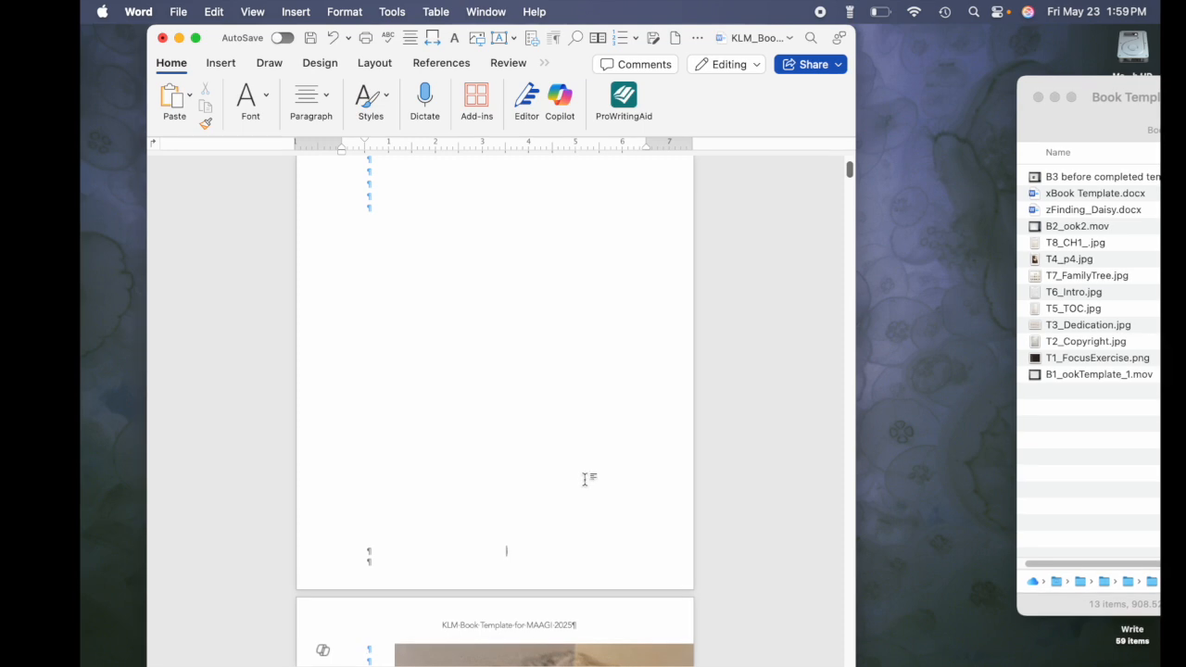
Shrink the inserted portrait proportionally from its upper corner so that it fits on the page.
{"action": "scroll", "coordinate": [572, 576], "scroll_direction": "down", "scroll_amount": 5}
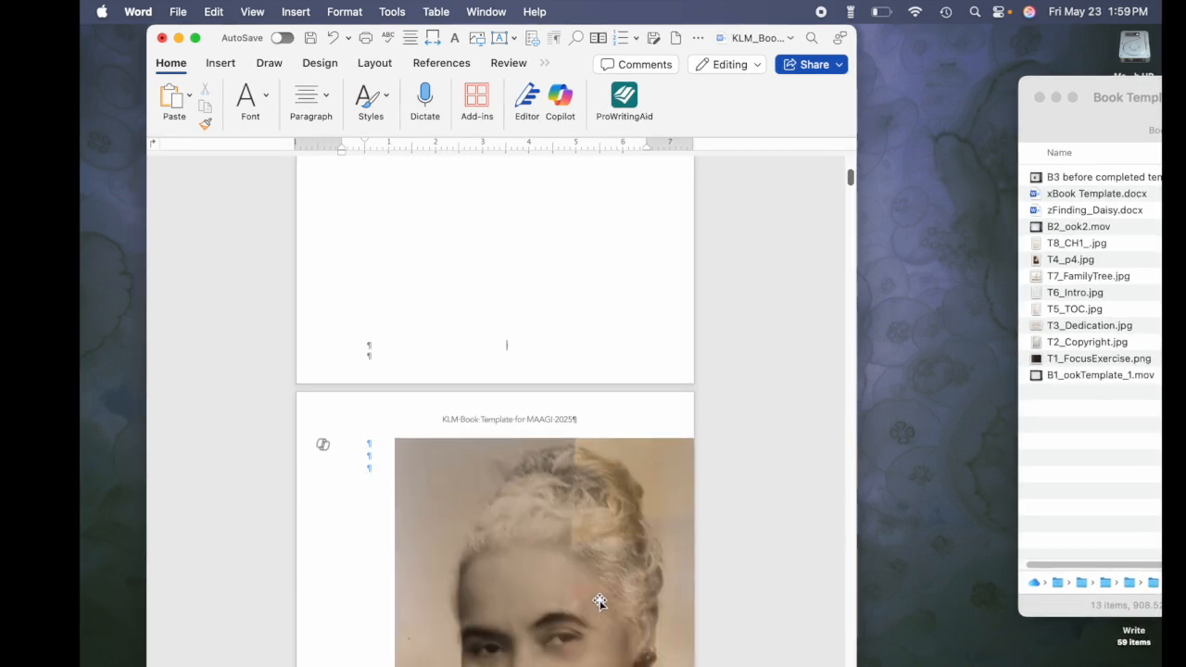
{"action": "left_click", "coordinate": [600, 602]}
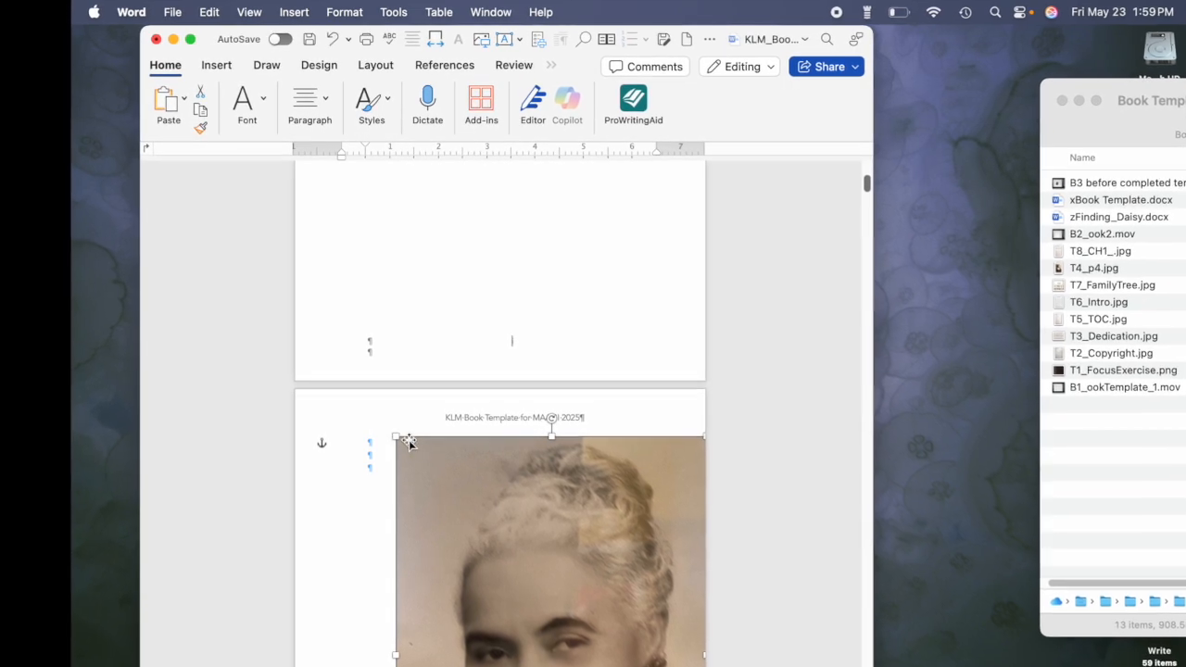
{"action": "left_click_drag", "start_coordinate": [393, 441], "coordinate": [583, 619]}
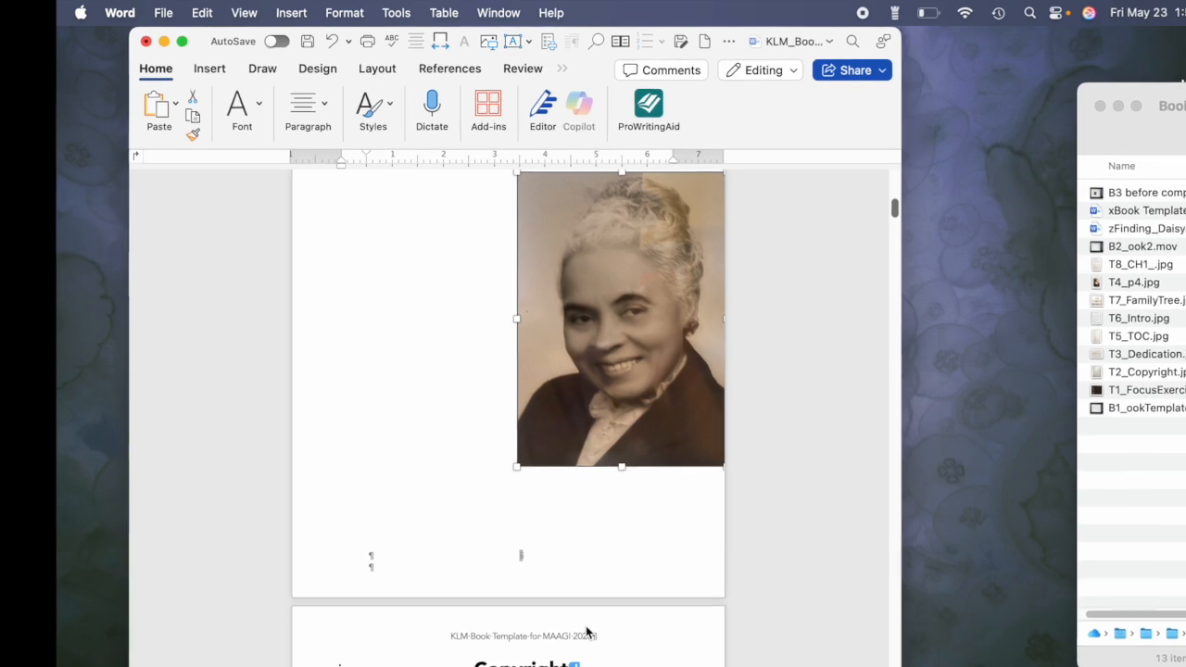
Move the portrait up to the title page and place it directly below the title.
{"action": "scroll", "coordinate": [594, 490], "scroll_direction": "up", "scroll_amount": 3}
{"action": "left_click", "coordinate": [600, 504]}
{"action": "scroll", "coordinate": [602, 509], "scroll_direction": "up", "scroll_amount": 5}
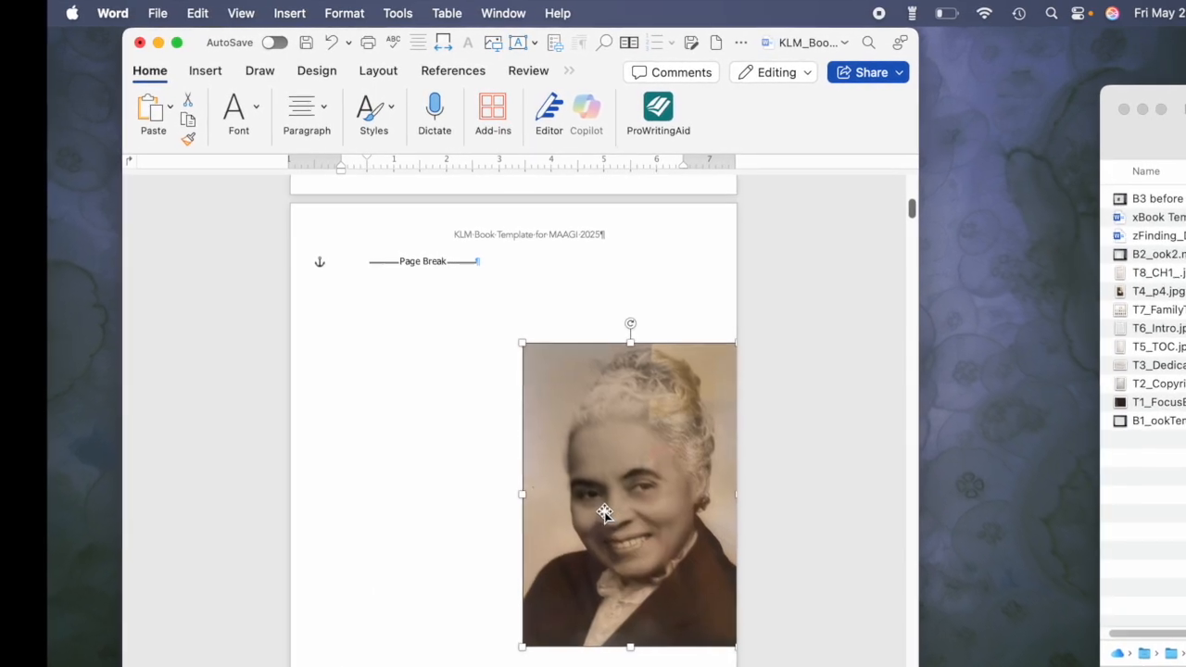
{"action": "left_click_drag", "start_coordinate": [613, 584], "coordinate": [547, 316]}
{"action": "scroll", "coordinate": [554, 328], "scroll_direction": "up", "scroll_amount": 5}
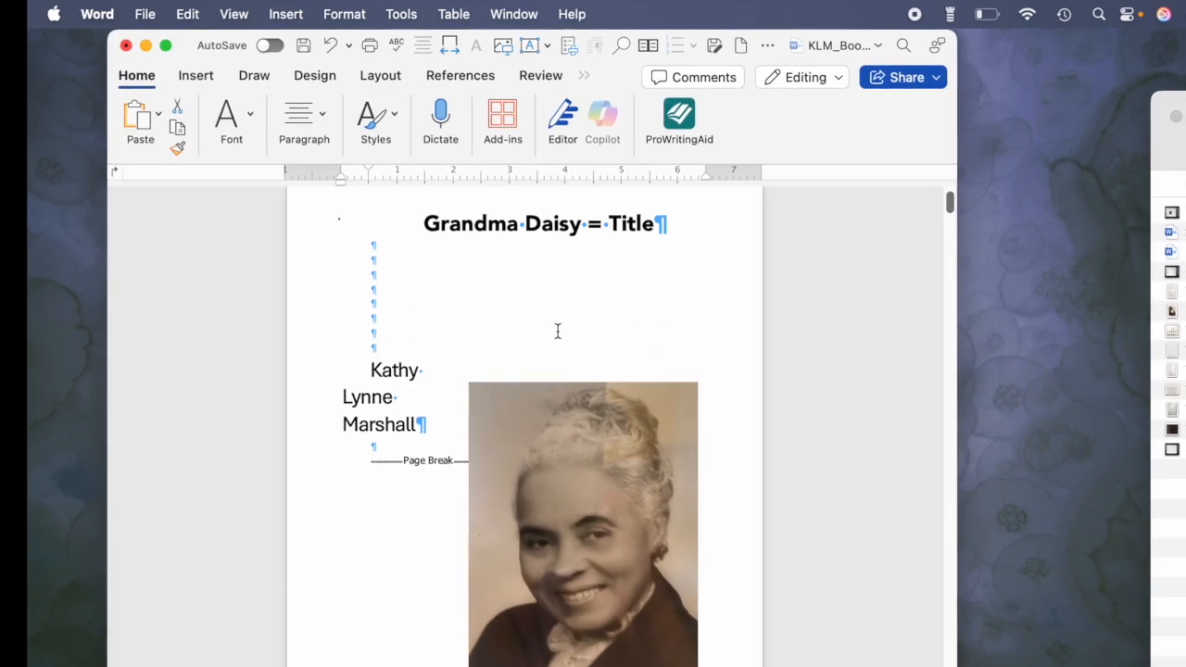
{"action": "left_click_drag", "start_coordinate": [565, 472], "coordinate": [534, 362]}
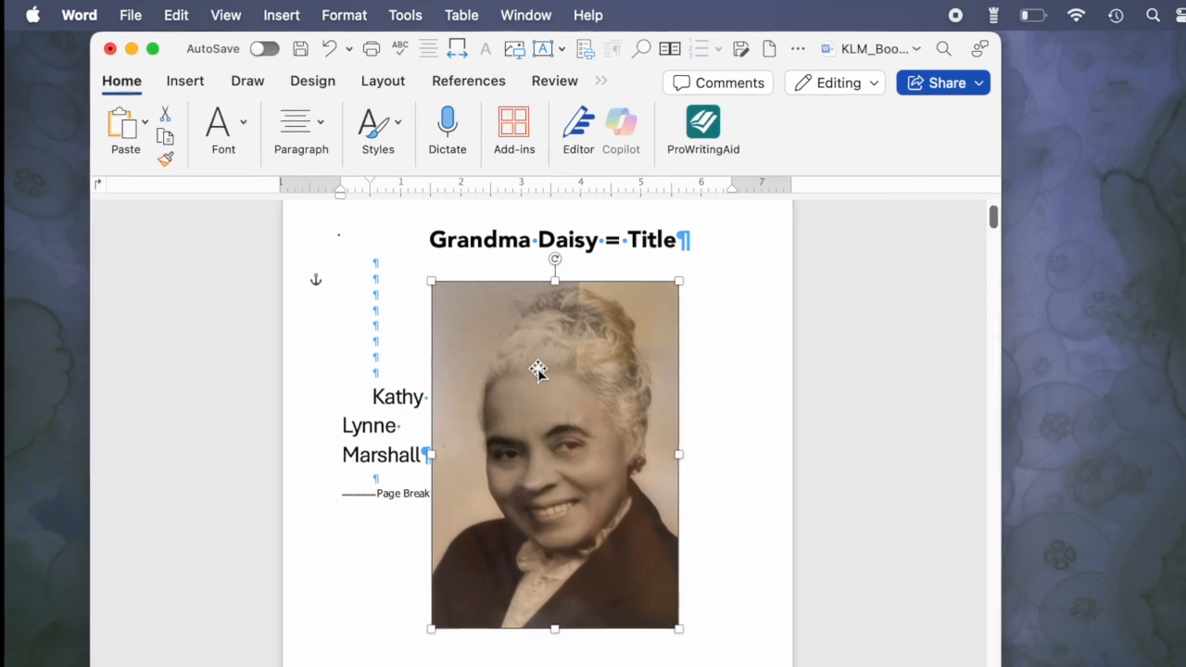
Shrink the portrait slightly and set its text wrapping to In Line with Text.
{"action": "left_click_drag", "start_coordinate": [681, 639], "coordinate": [641, 582]}
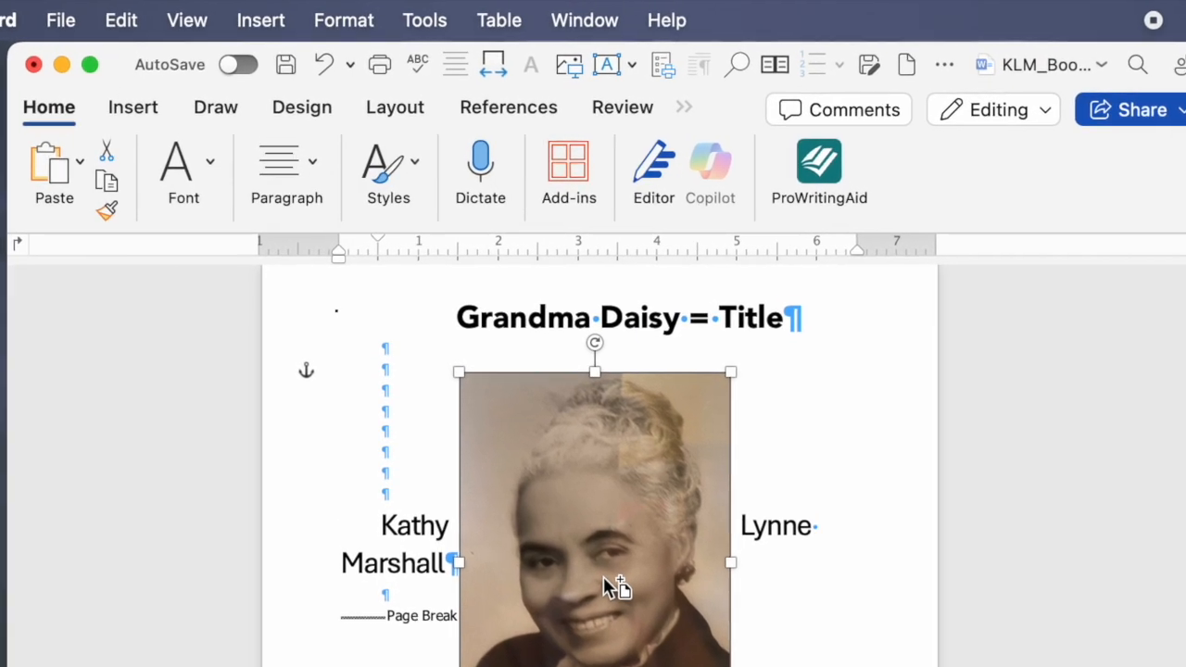
{"action": "right_click", "coordinate": [591, 535]}
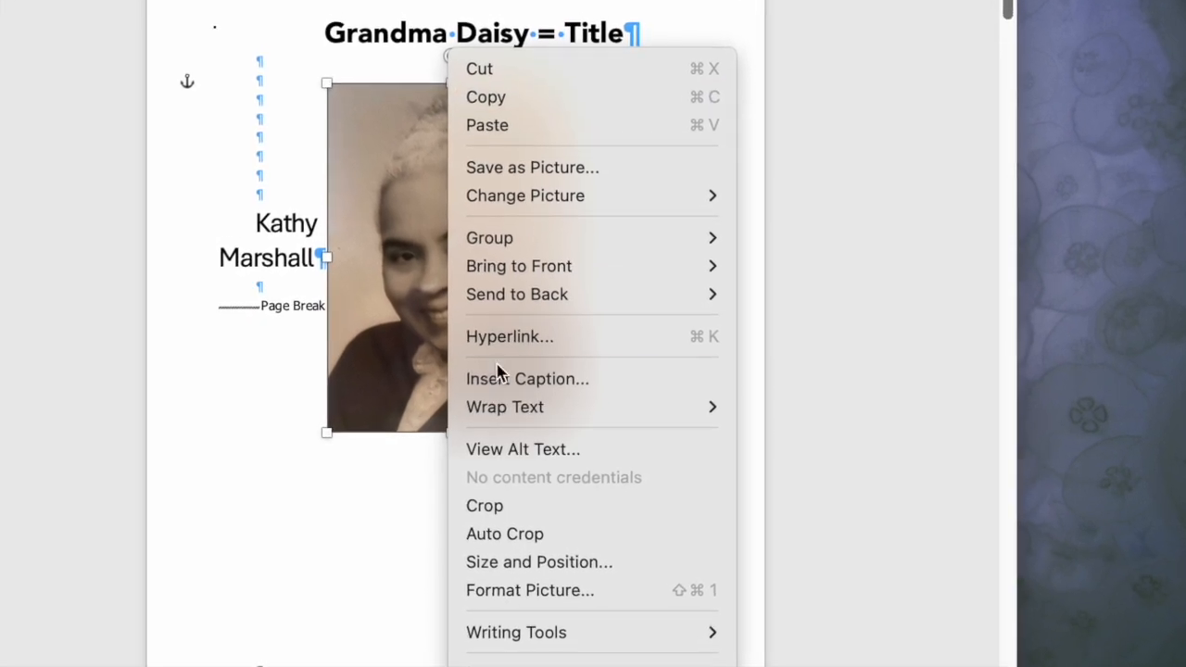
{"action": "mouse_move", "coordinate": [495, 407]}
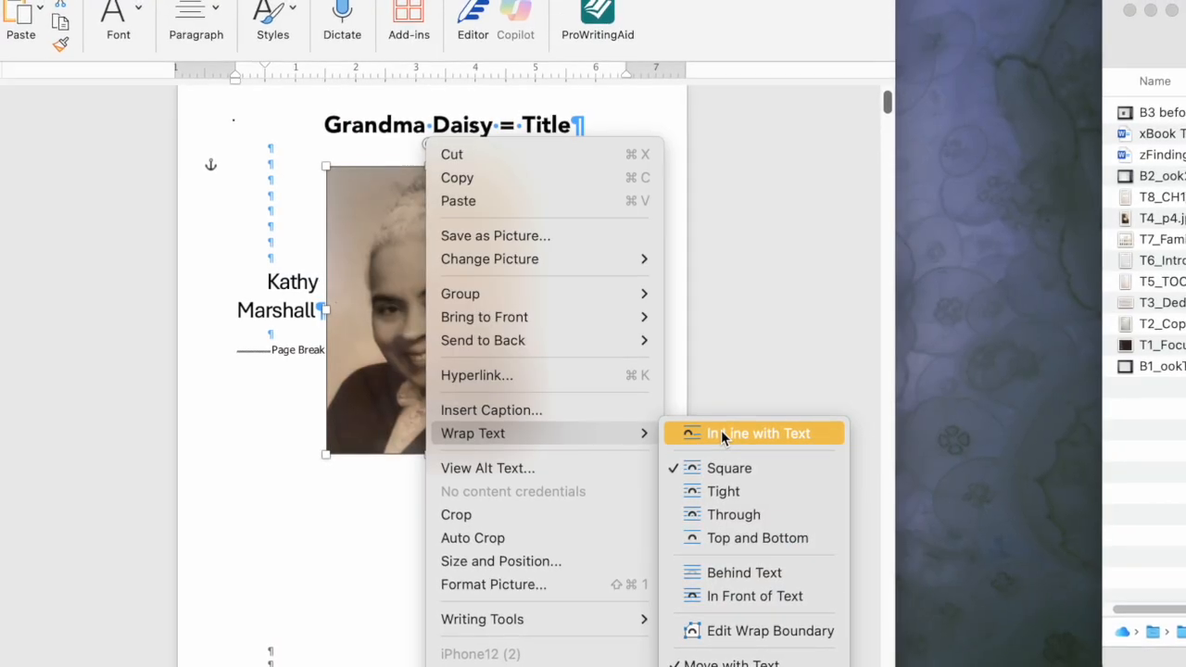
{"action": "left_click", "coordinate": [721, 435]}
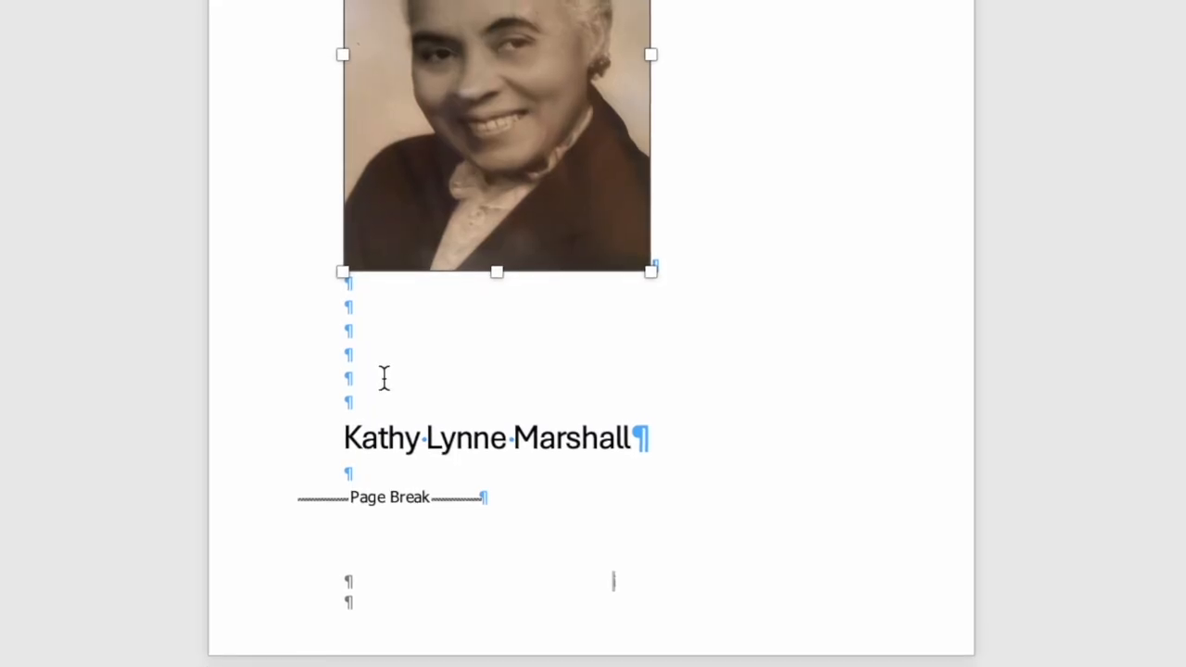
Delete three blank paragraphs between the portrait and the author's name.
{"action": "left_click", "coordinate": [385, 381]}
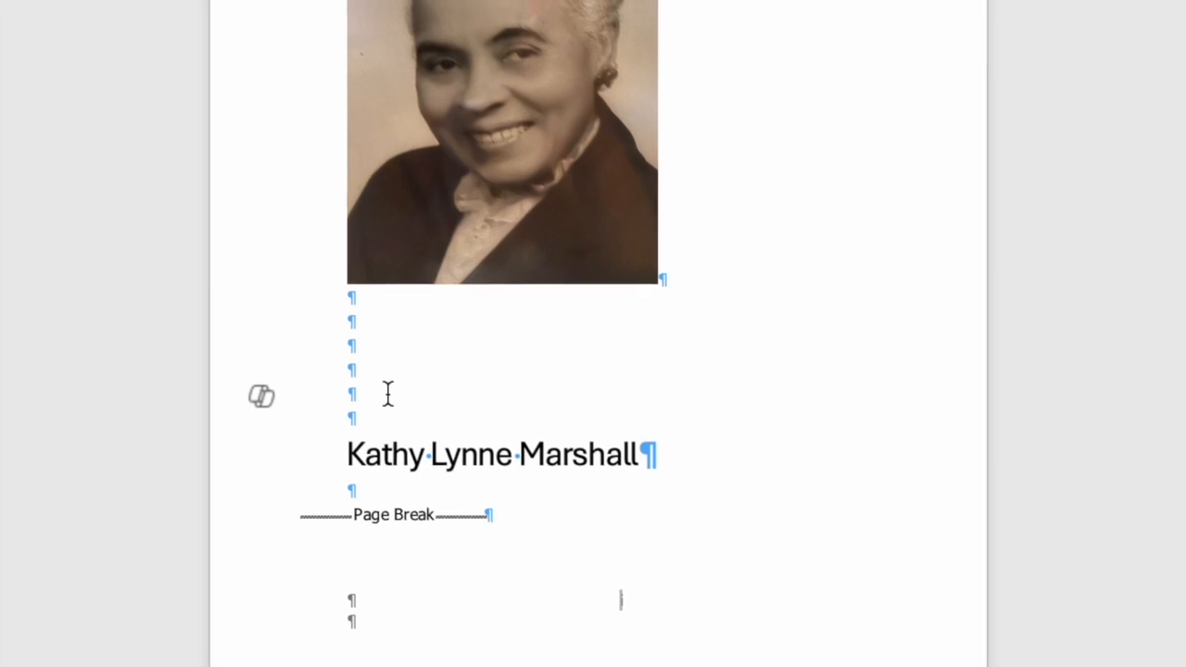
{"action": "key", "text": "BackSpace"}
{"action": "key", "text": "BackSpace"}
{"action": "key", "text": "BackSpace"}
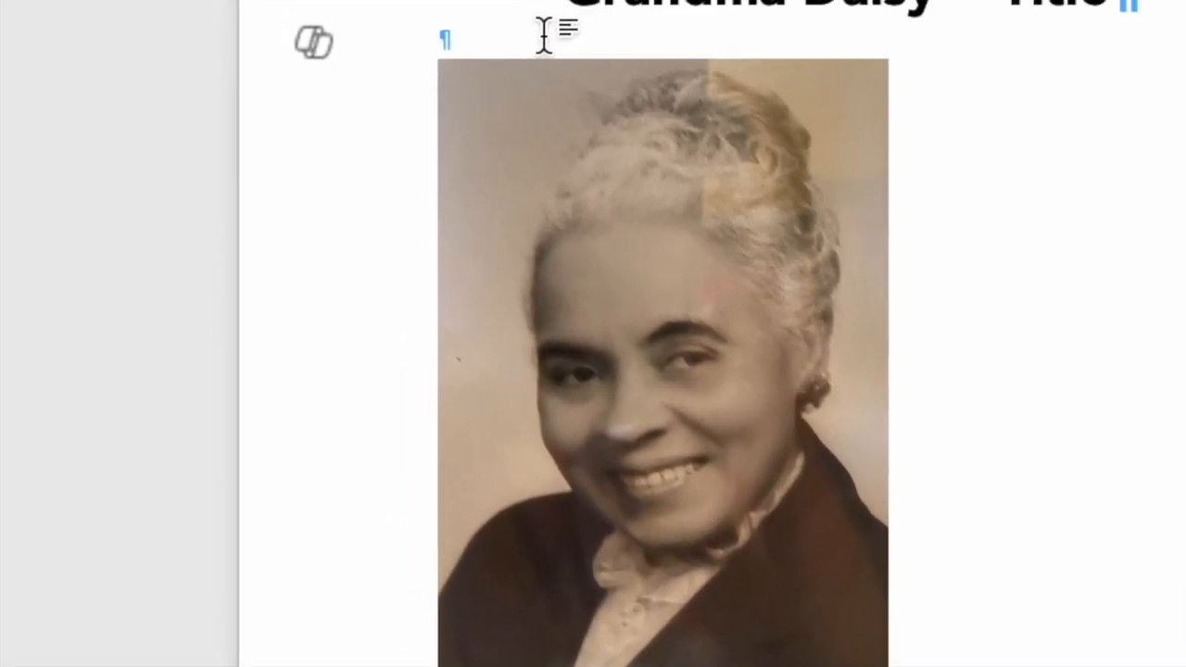
Add blank paragraphs below the author's name until the page break moves onto the following page.
{"action": "key", "text": "Return"}
{"action": "key", "text": "Return"}
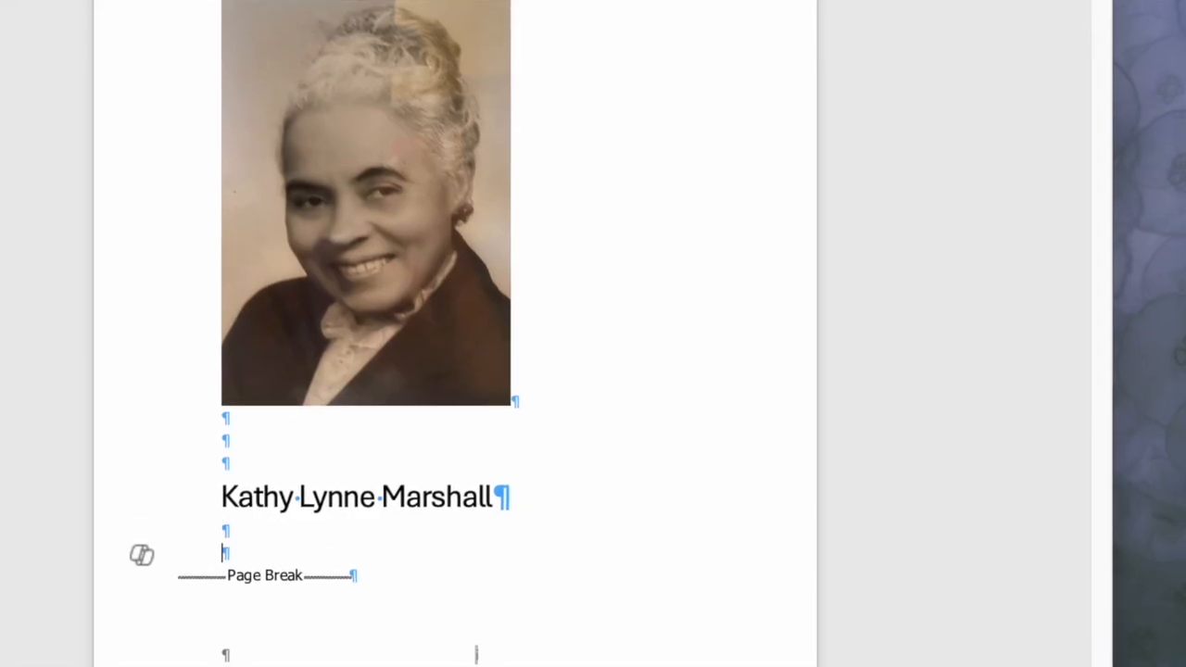
{"action": "key", "text": "Return"}
{"action": "key", "text": "Return"}
{"action": "key", "text": "Return"}
{"action": "key", "text": "Return"}
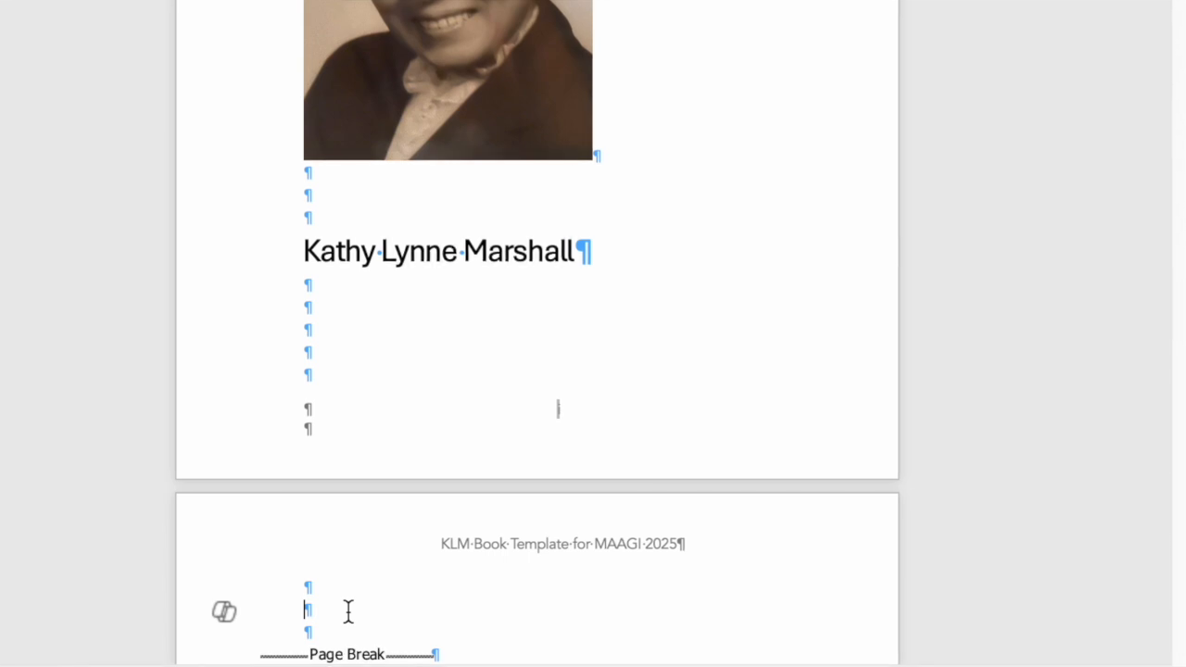
Remove the surplus blank paragraphs before the page break to bring it back onto the title page.
{"action": "scroll", "coordinate": [348, 611], "scroll_direction": "down", "scroll_amount": 3}
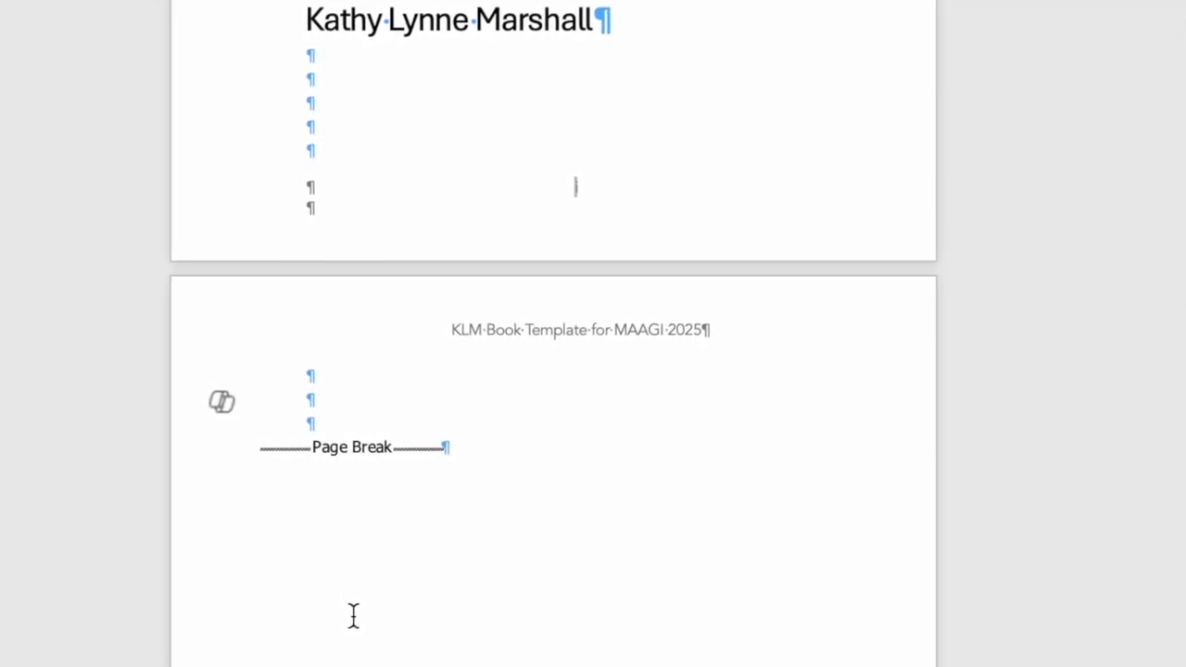
{"action": "left_click", "coordinate": [367, 118]}
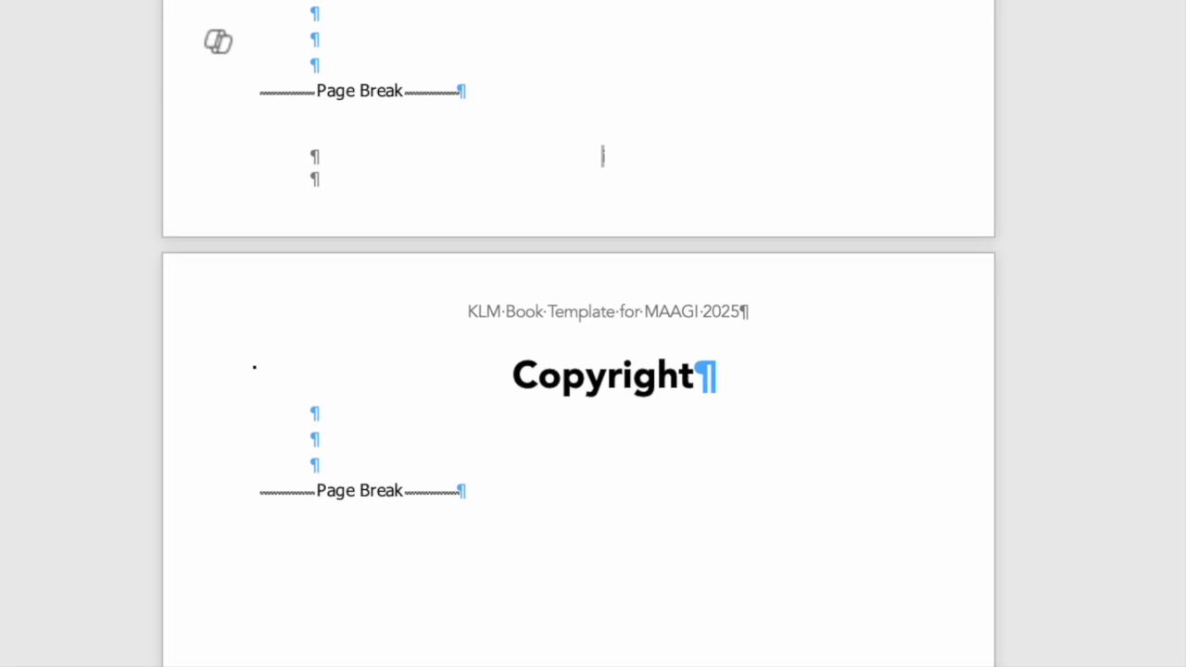
{"action": "key", "text": "BackSpace"}
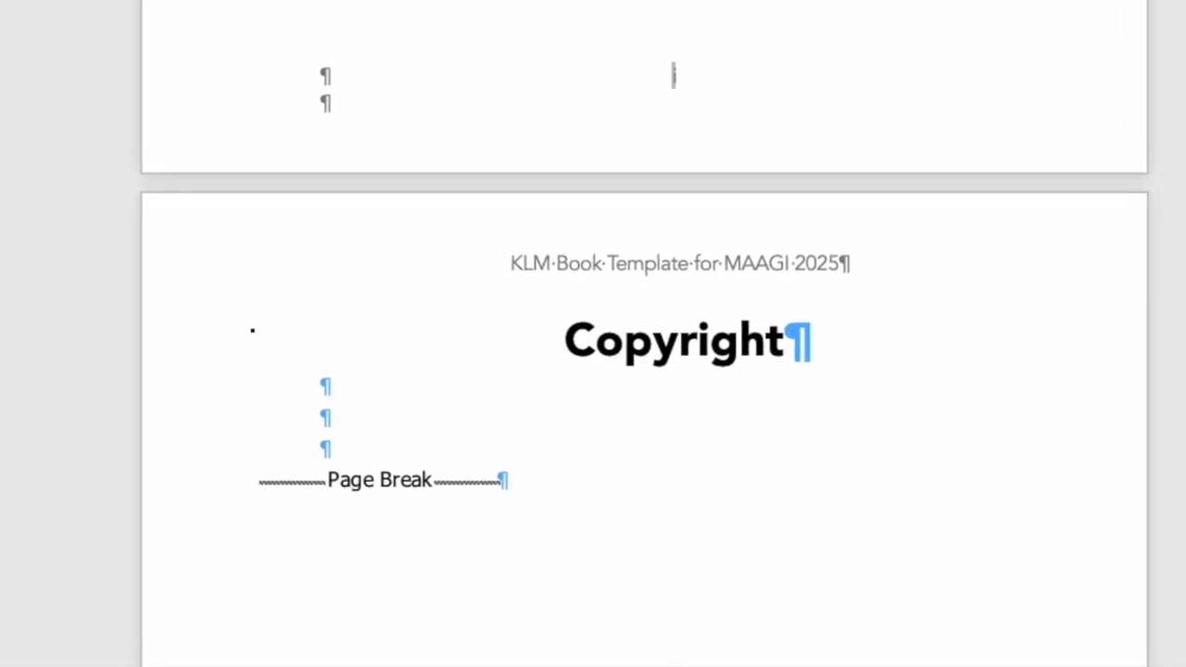
Try adding three blank paragraphs above the Copyright heading, and delete them again.
{"action": "key", "text": "Return"}
{"action": "key", "text": "Return"}
{"action": "key", "text": "Return"}
{"action": "key", "text": "Up"}
{"action": "key", "text": "Up"}
{"action": "key", "text": "Up"}
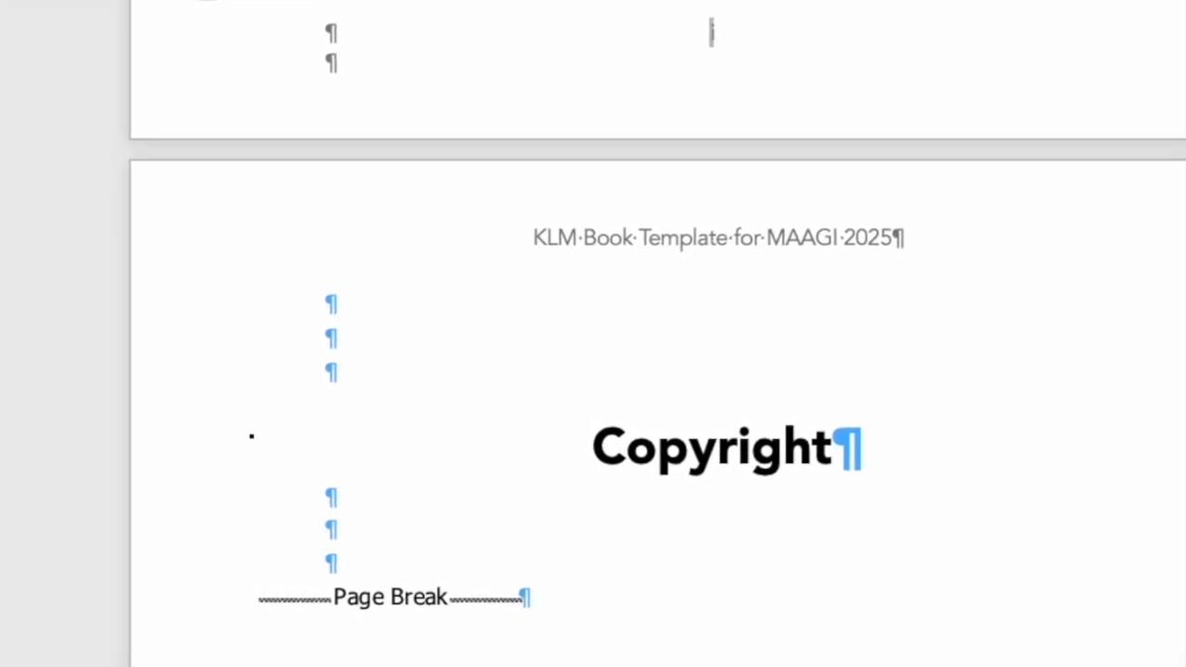
{"action": "left_click_drag", "start_coordinate": [452, 9], "coordinate": [451, 164]}
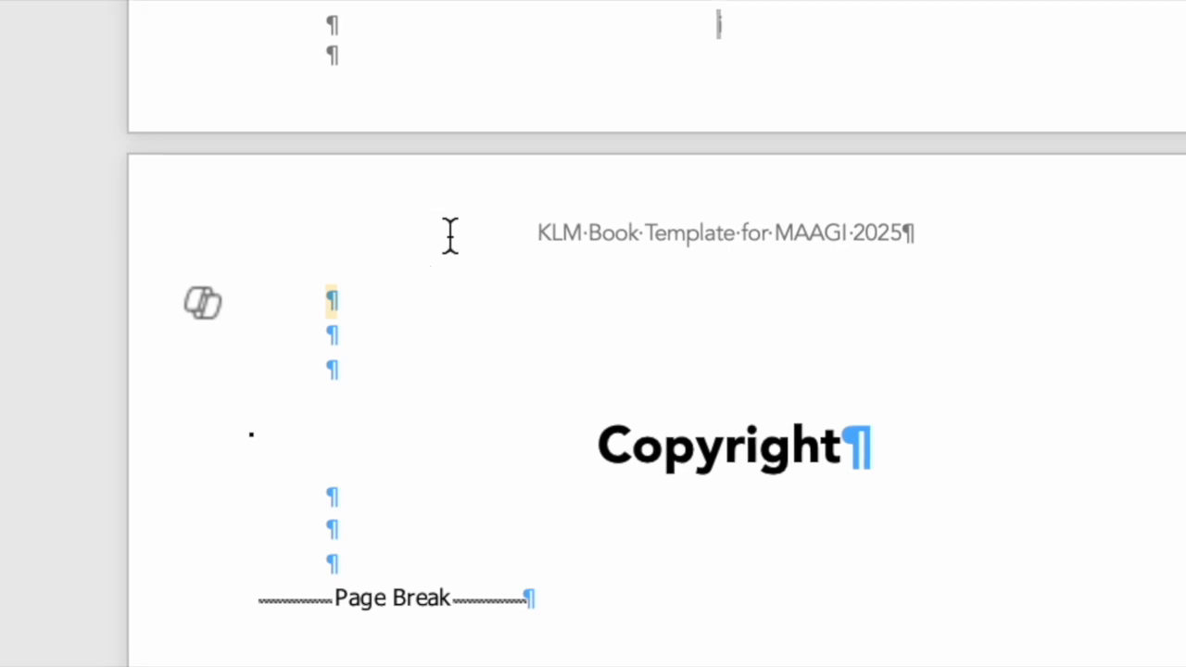
{"action": "key", "text": "BackSpace"}
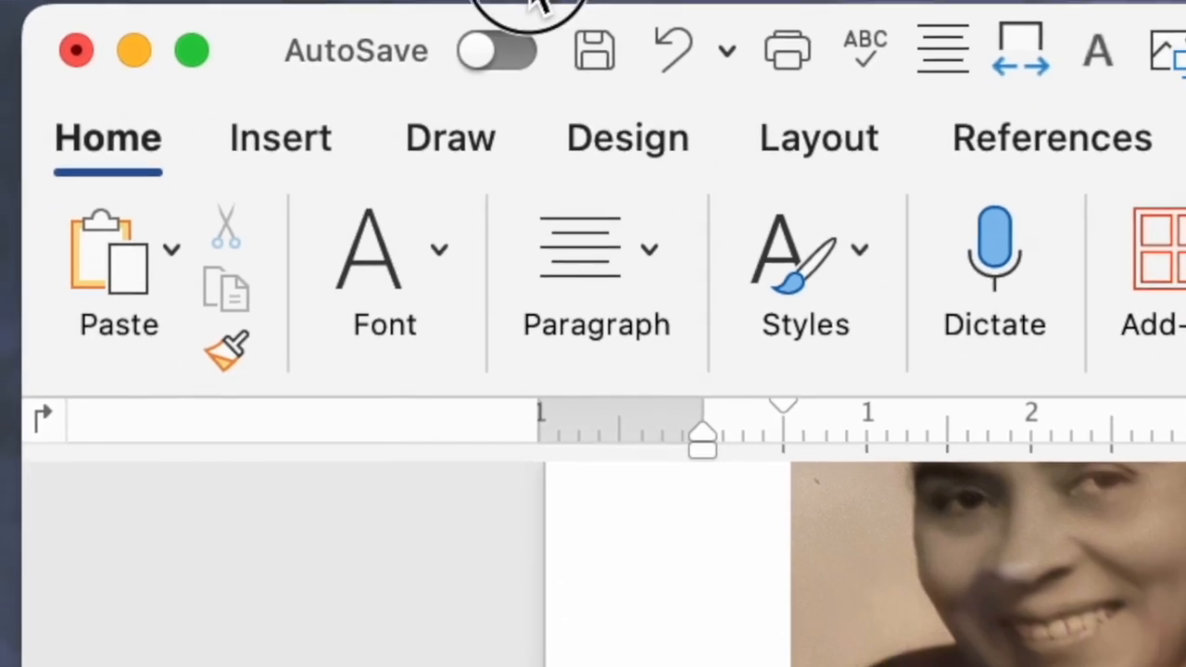
Look up the page break option among the break types that can be inserted.
{"action": "left_click", "coordinate": [616, 17]}
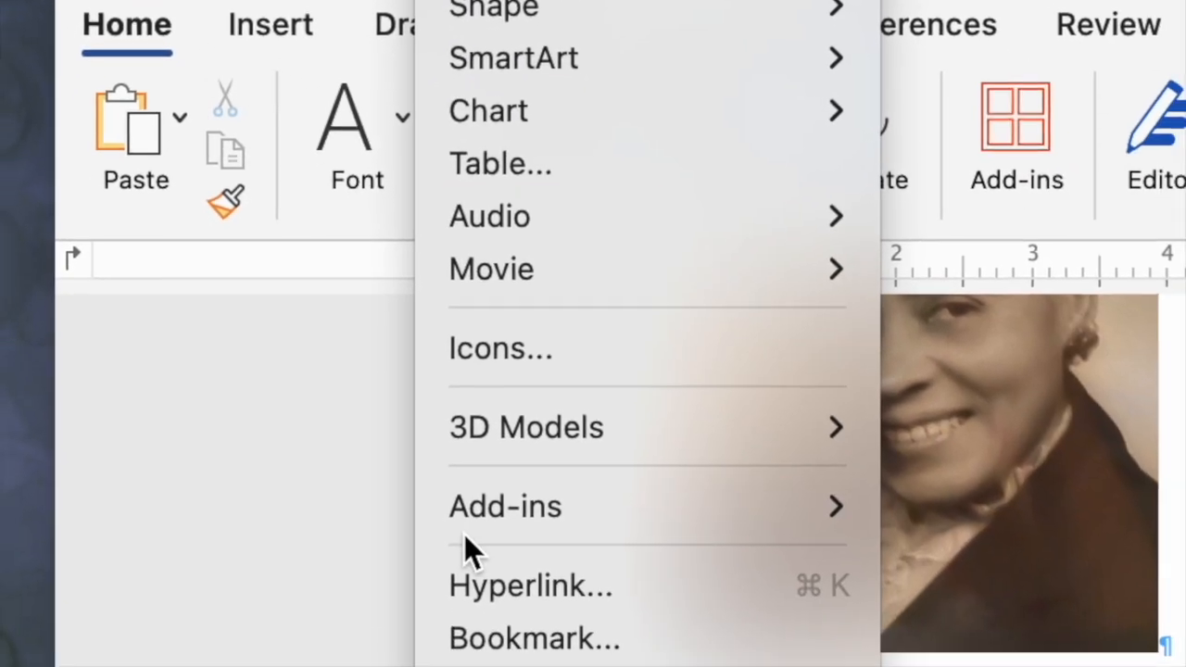
{"action": "mouse_move", "coordinate": [644, 666]}
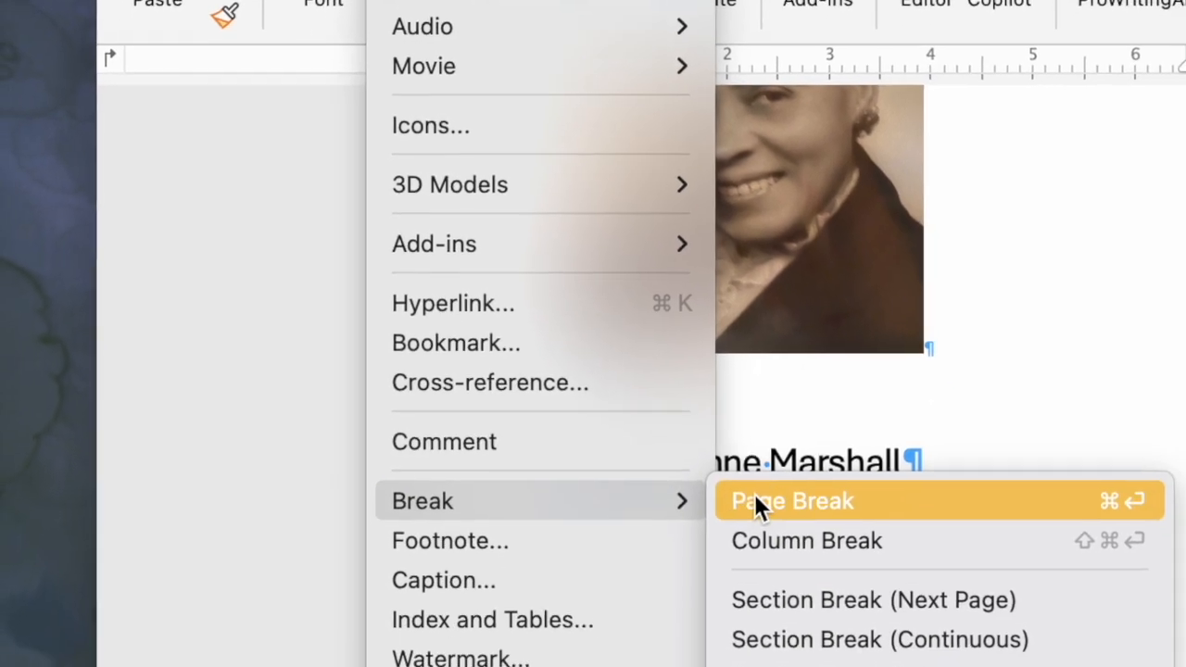
{"action": "left_click", "coordinate": [816, 611]}
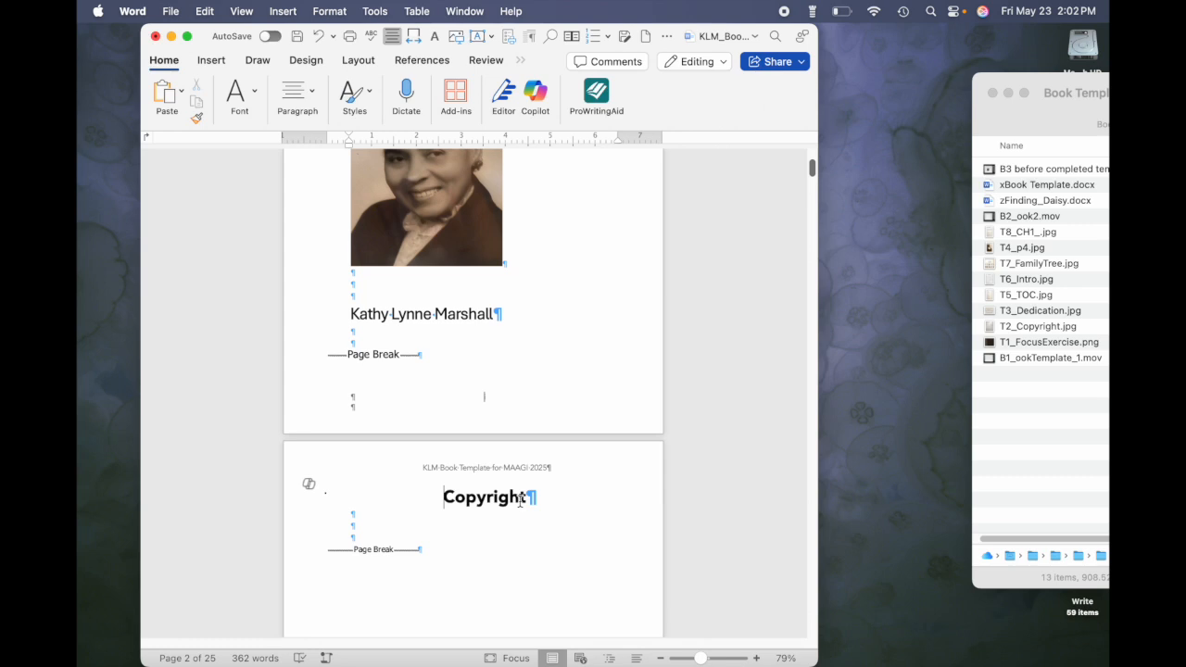
Zoom the template out to 26% for a multi-page overview and widen the document window.
{"action": "scroll", "coordinate": [512, 514], "scroll_direction": "down", "scroll_amount": 10}
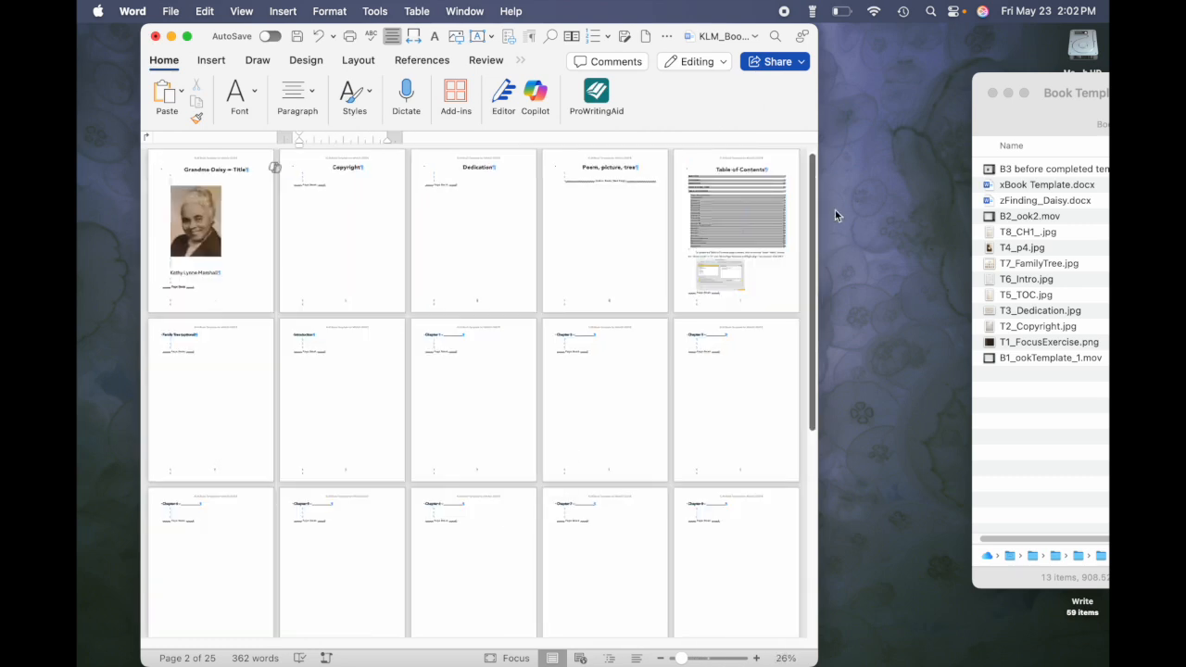
{"action": "left_click_drag", "start_coordinate": [878, 50], "coordinate": [940, 49]}
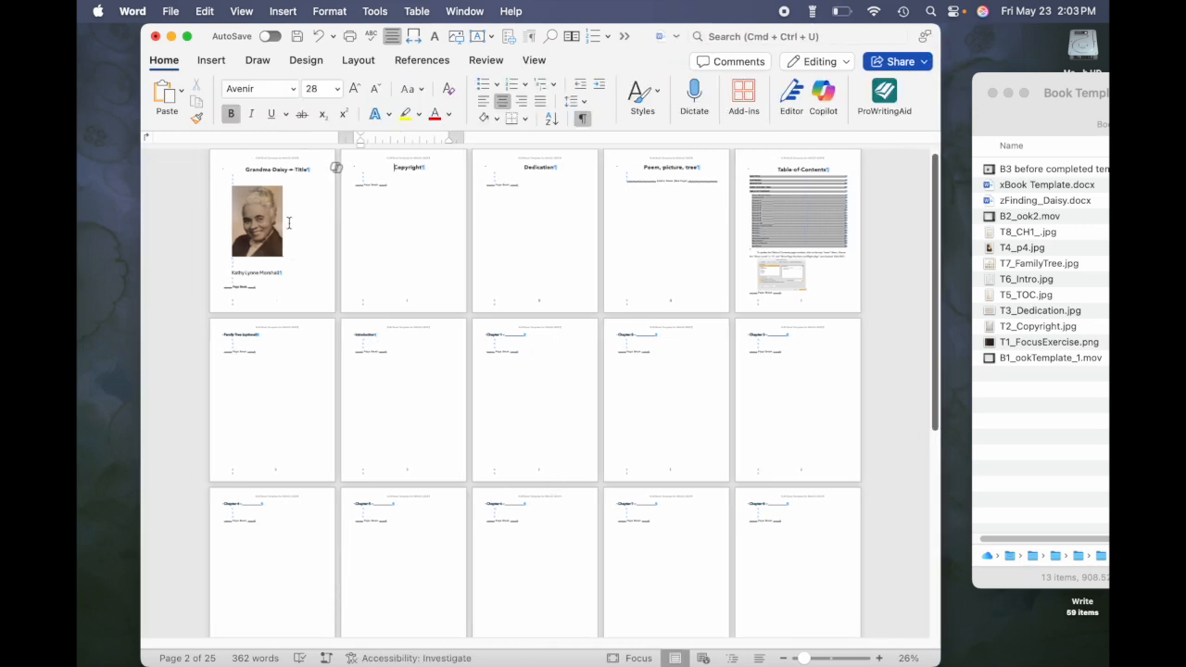
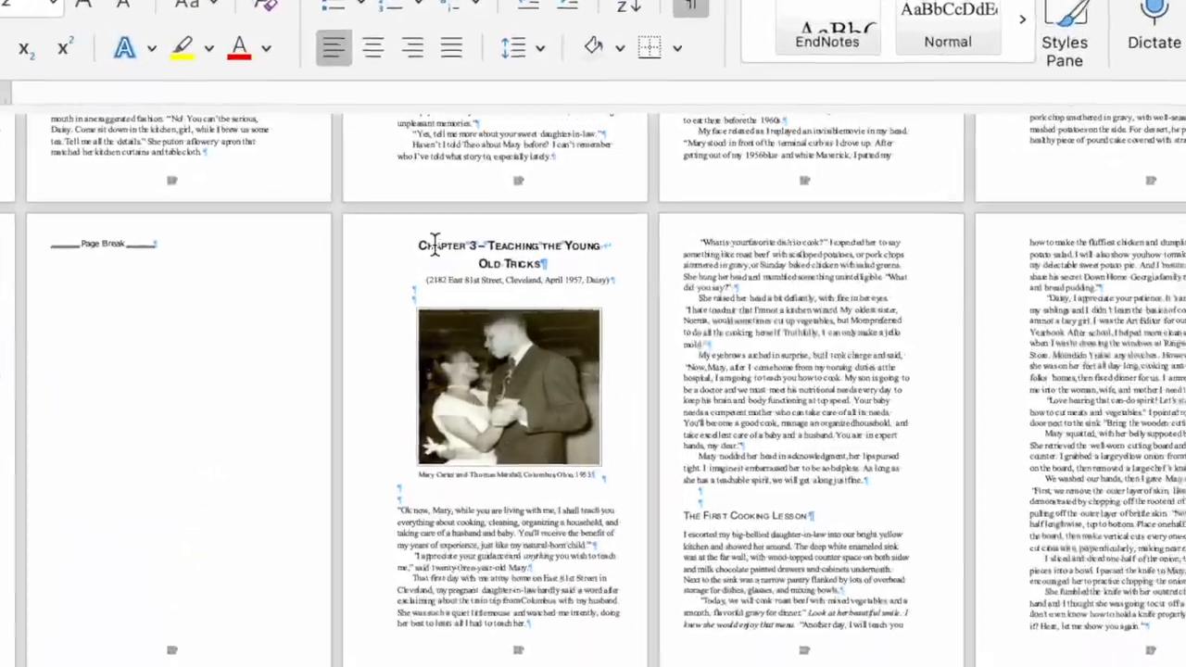
Look through the finished book from Chapter 3 to the Epilogue, examining chapter openings, inline pictures, and page and section breaks.
{"action": "scroll", "coordinate": [454, 362], "scroll_direction": "down", "scroll_amount": 12}
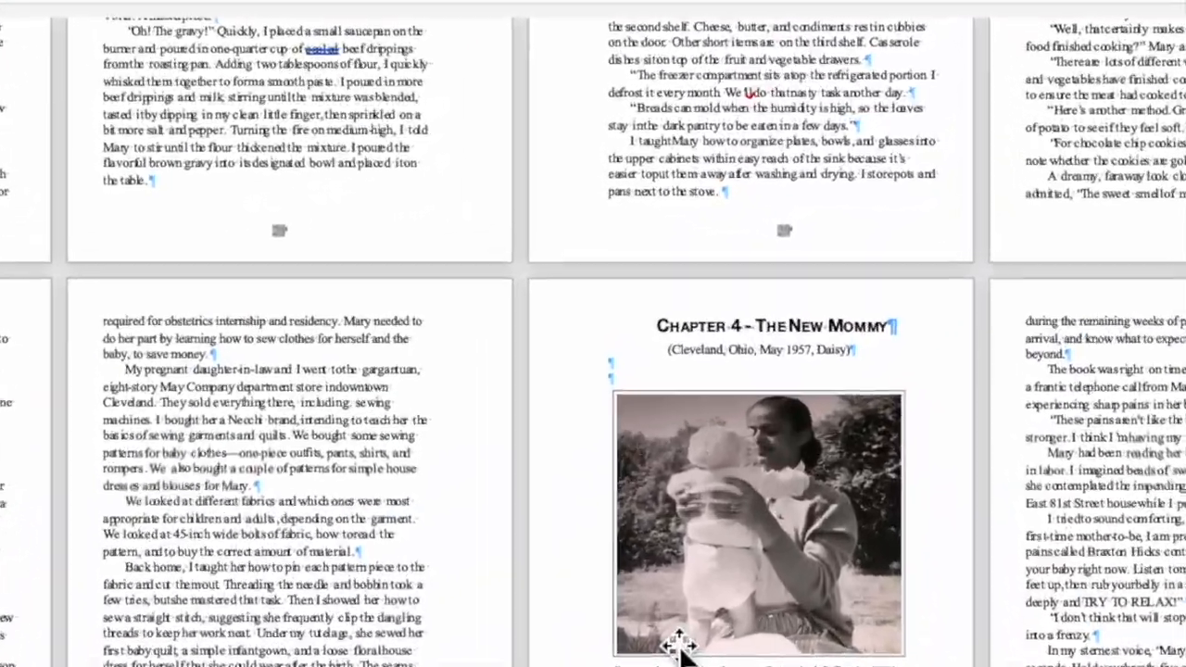
{"action": "scroll", "coordinate": [702, 586], "scroll_direction": "down", "scroll_amount": 7}
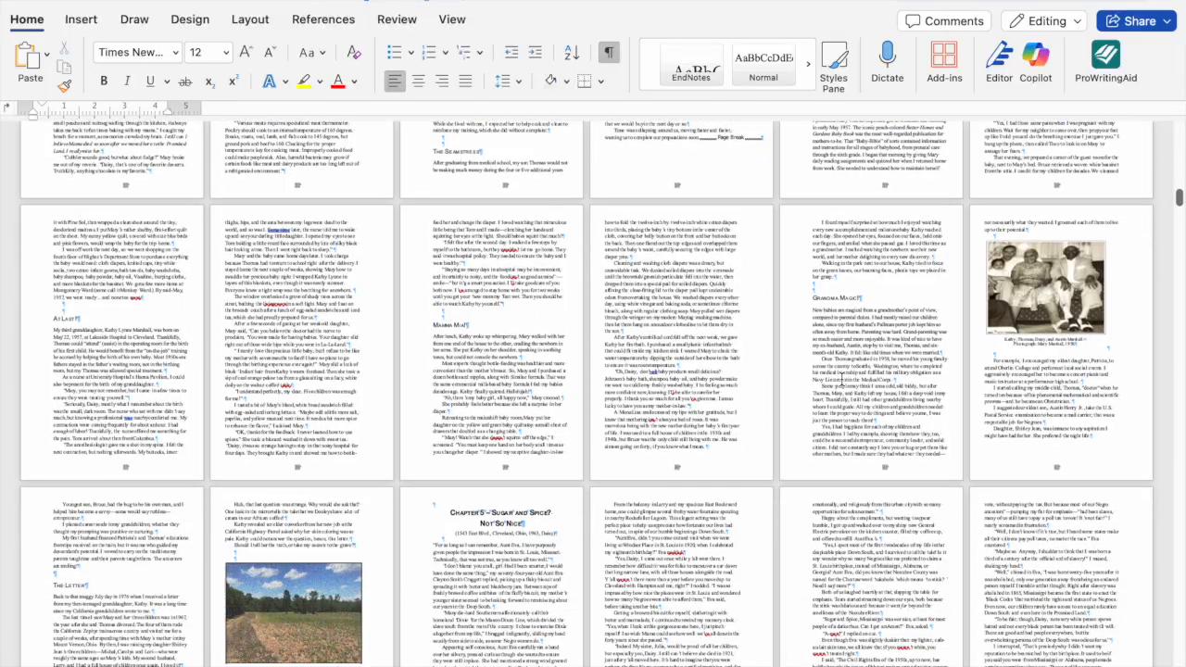
{"action": "scroll", "coordinate": [839, 379], "scroll_direction": "down", "scroll_amount": 10}
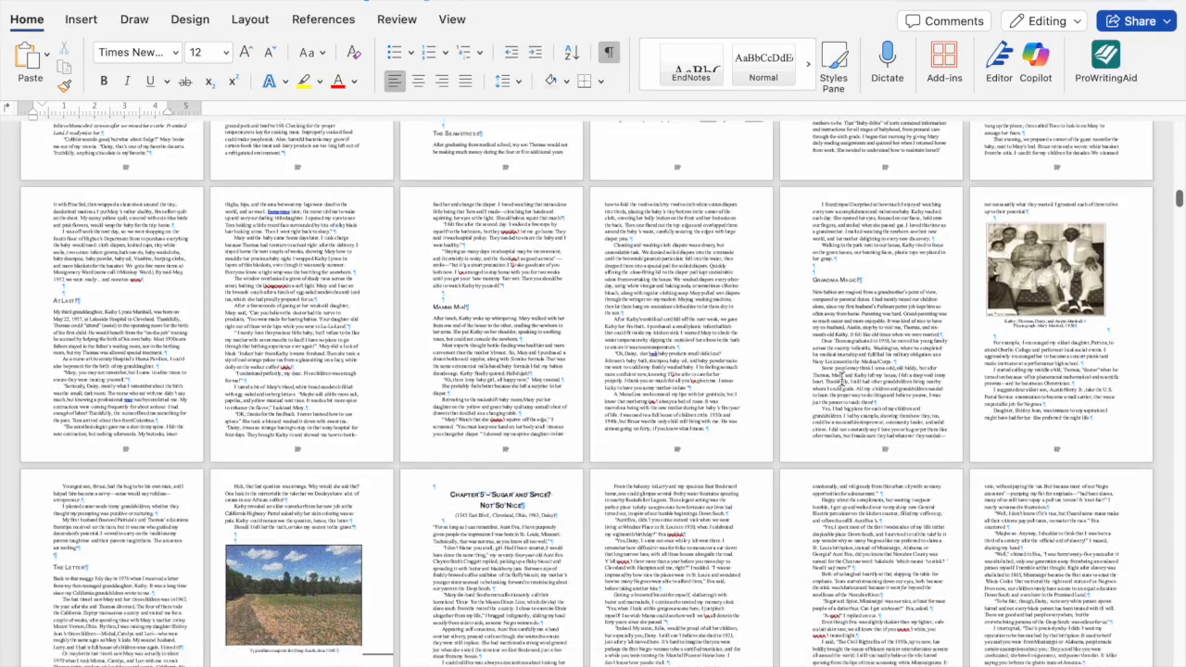
{"action": "scroll", "coordinate": [839, 381], "scroll_direction": "down", "scroll_amount": 3}
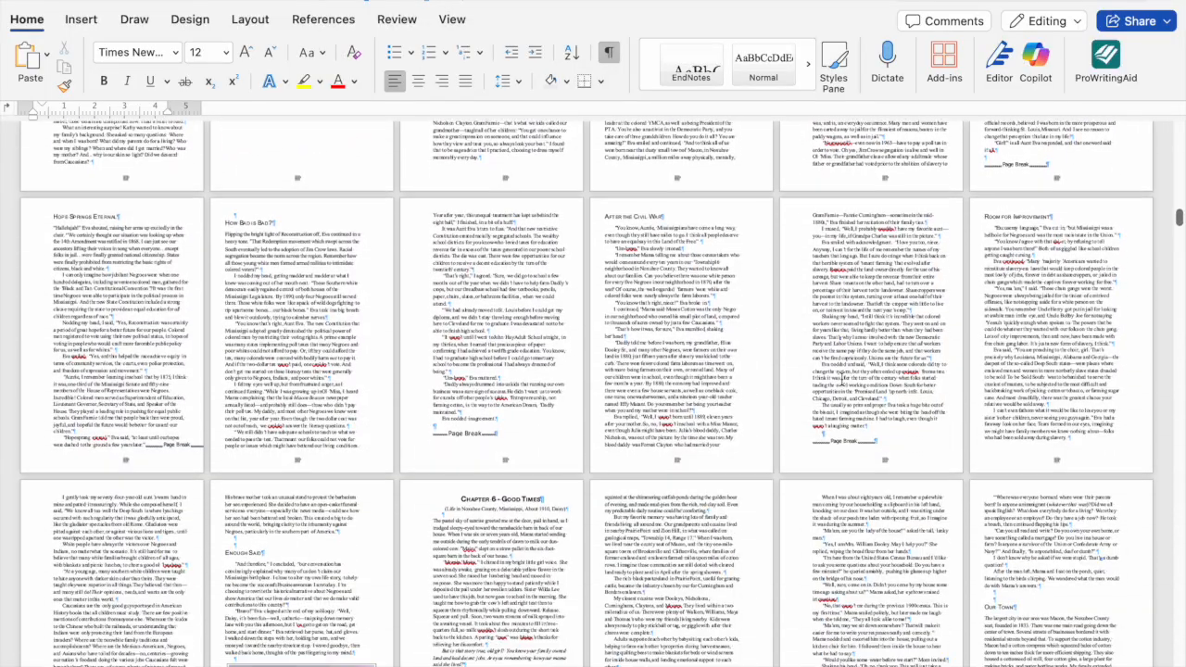
{"action": "scroll", "coordinate": [840, 379], "scroll_direction": "down", "scroll_amount": 13}
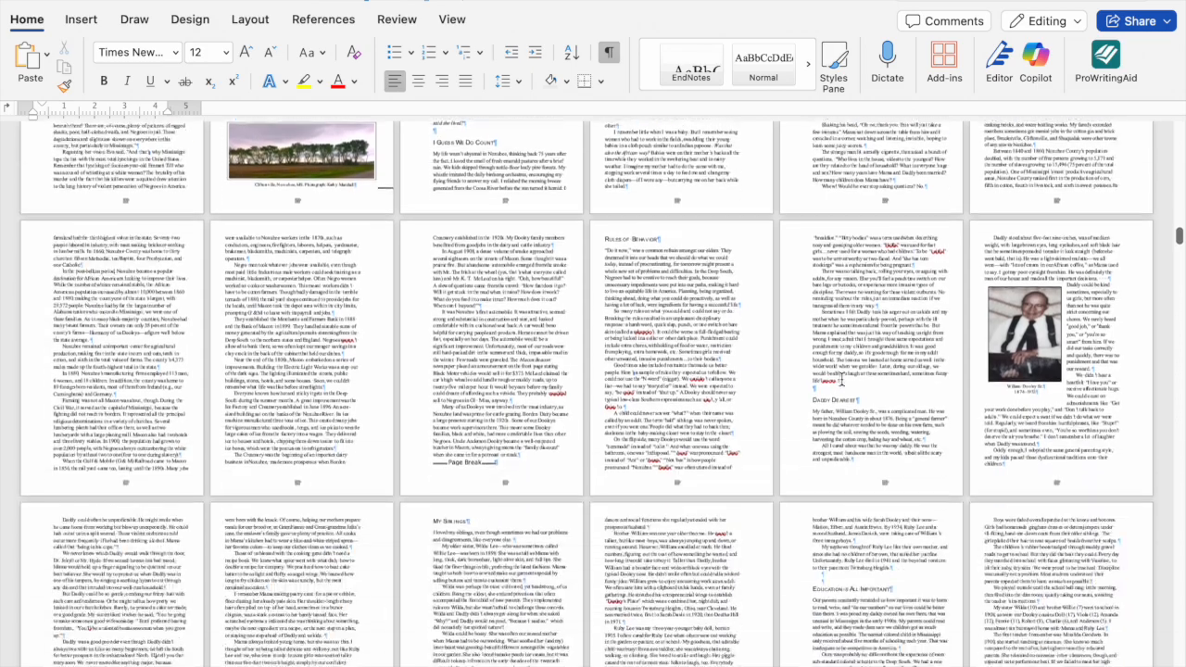
{"action": "scroll", "coordinate": [839, 380], "scroll_direction": "down", "scroll_amount": 7}
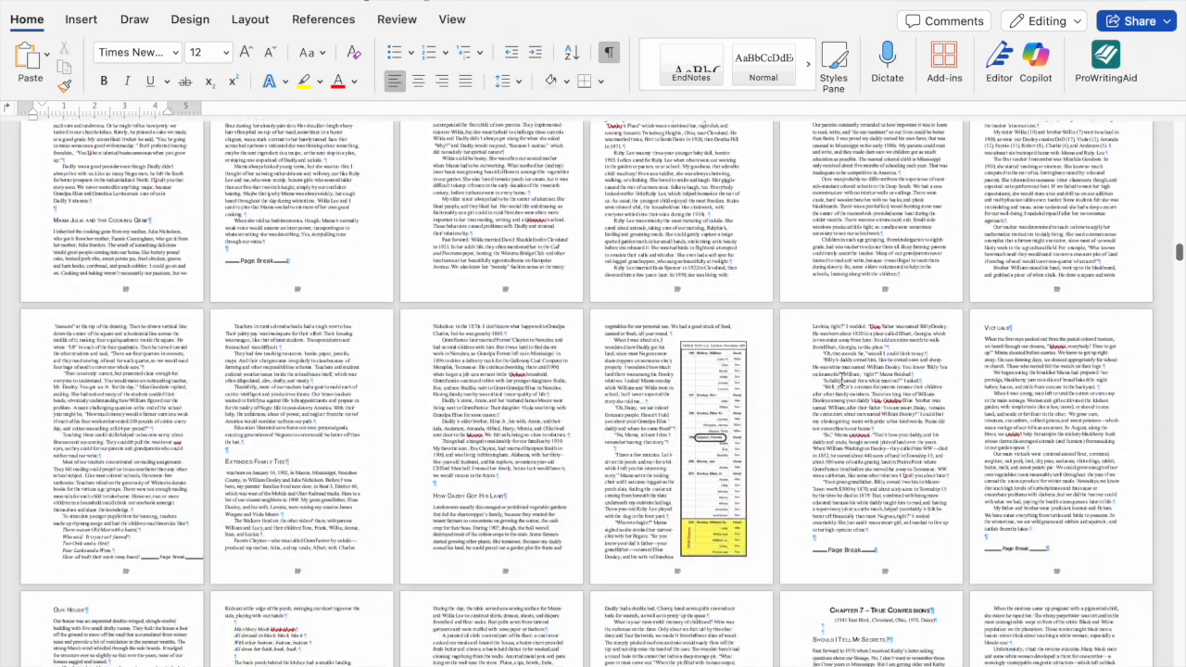
{"action": "scroll", "coordinate": [839, 381], "scroll_direction": "down", "scroll_amount": 13}
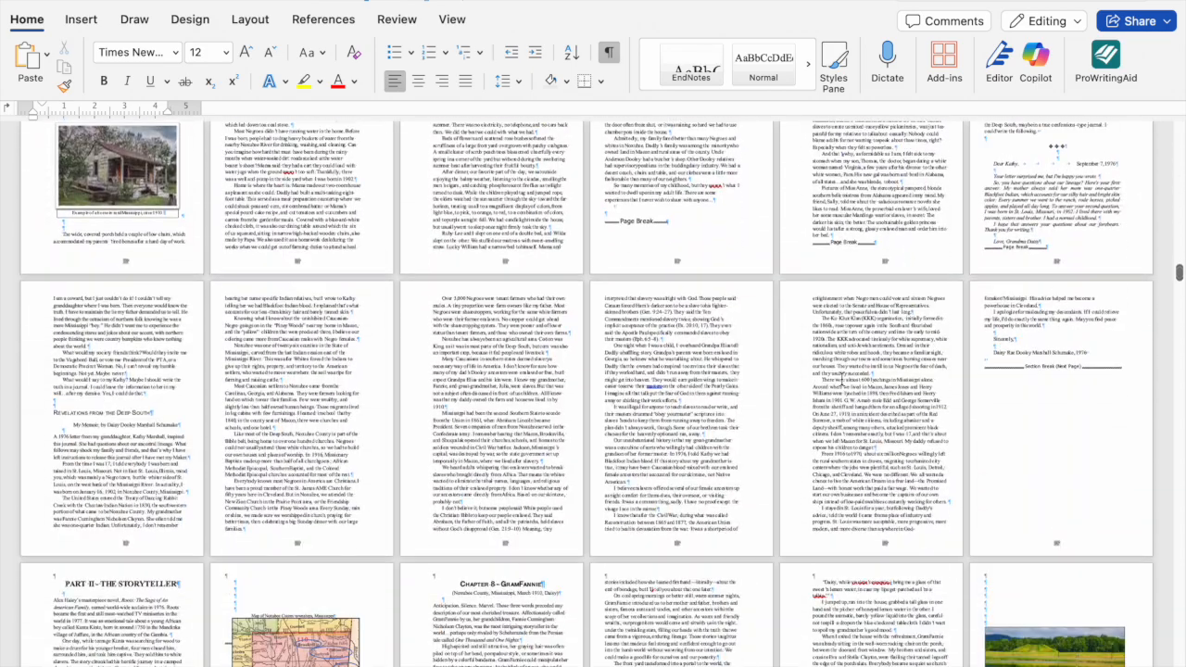
{"action": "scroll", "coordinate": [839, 380], "scroll_direction": "down", "scroll_amount": 12}
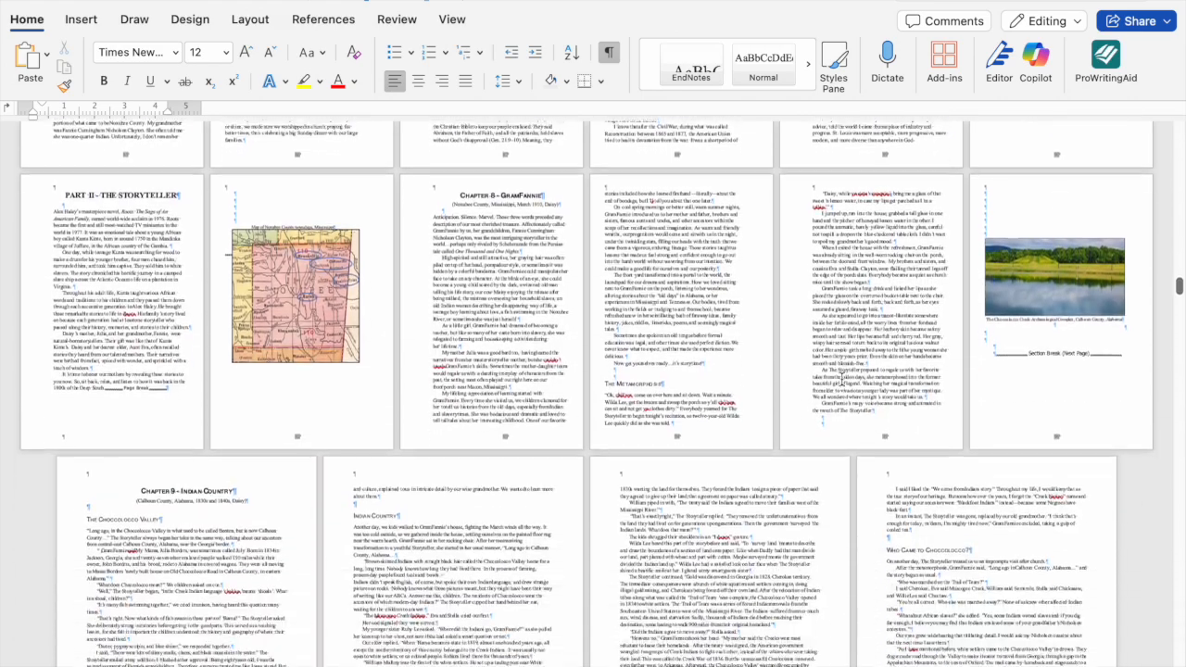
{"action": "scroll", "coordinate": [841, 380], "scroll_direction": "down", "scroll_amount": 18}
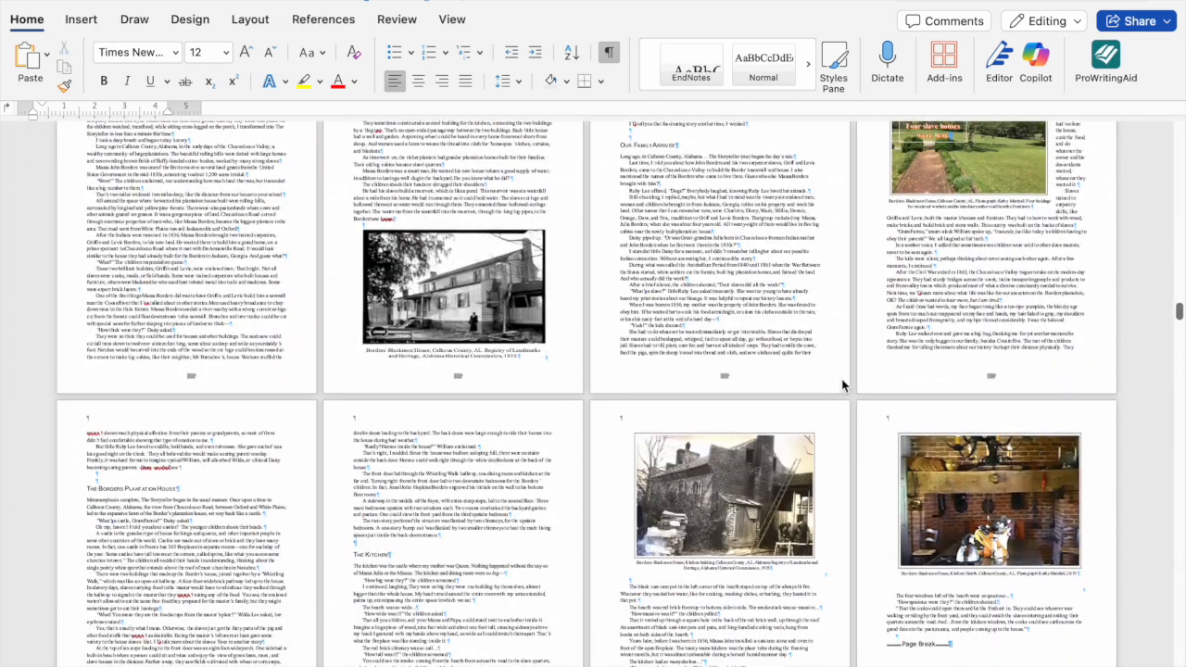
{"action": "scroll", "coordinate": [841, 380], "scroll_direction": "down", "scroll_amount": 15}
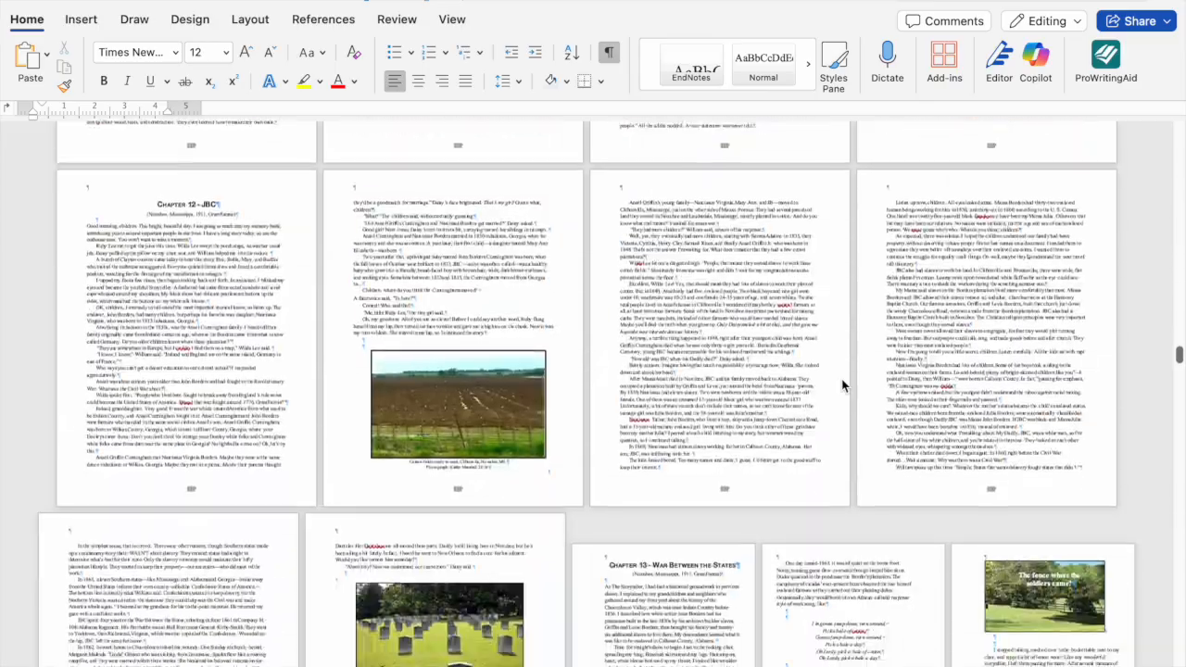
{"action": "scroll", "coordinate": [841, 380], "scroll_direction": "down", "scroll_amount": 15}
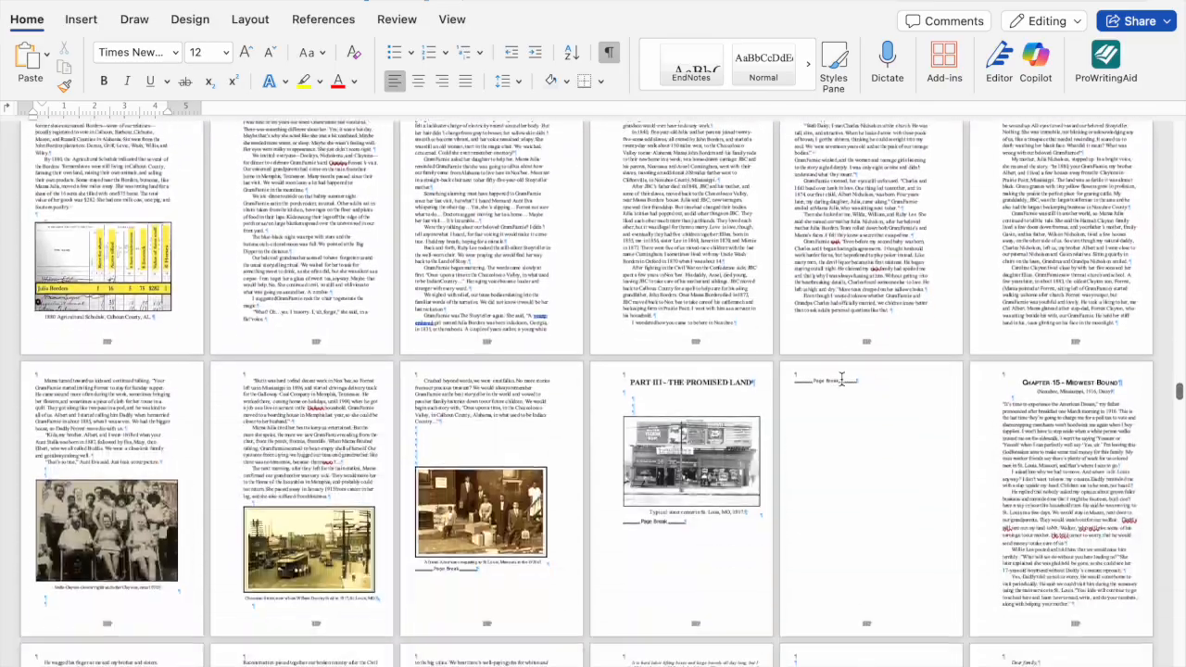
{"action": "scroll", "coordinate": [841, 379], "scroll_direction": "down", "scroll_amount": 6}
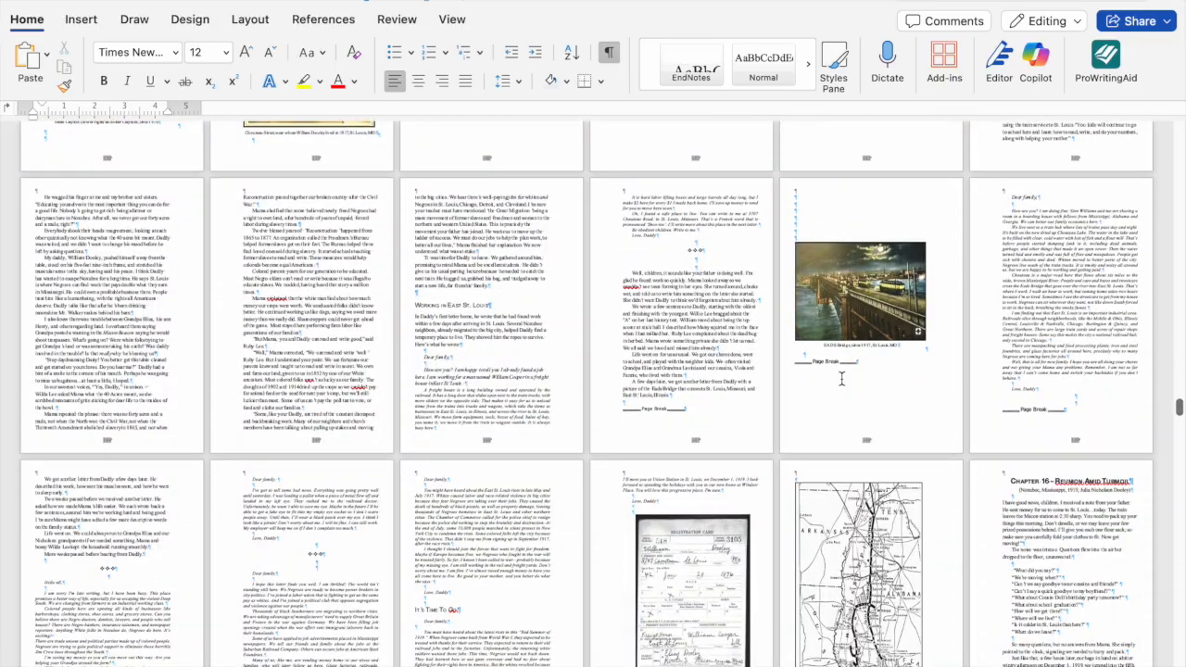
{"action": "scroll", "coordinate": [841, 379], "scroll_direction": "down", "scroll_amount": 7}
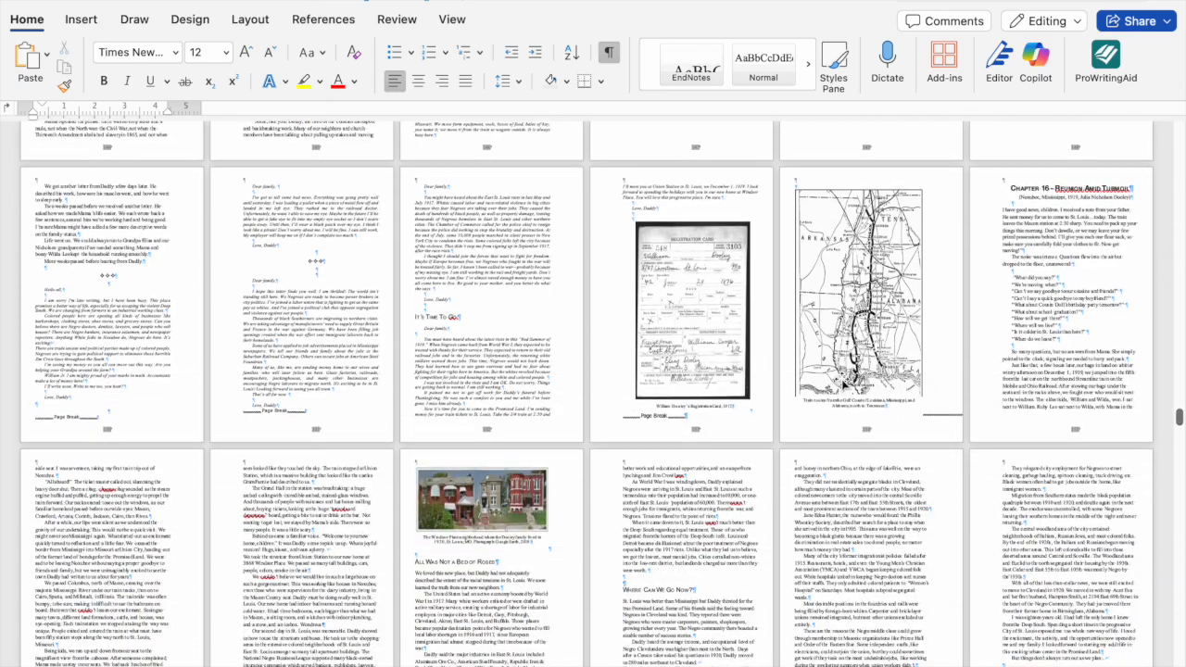
{"action": "scroll", "coordinate": [841, 380], "scroll_direction": "down", "scroll_amount": 4}
{"action": "scroll", "coordinate": [841, 380], "scroll_direction": "down", "scroll_amount": 7}
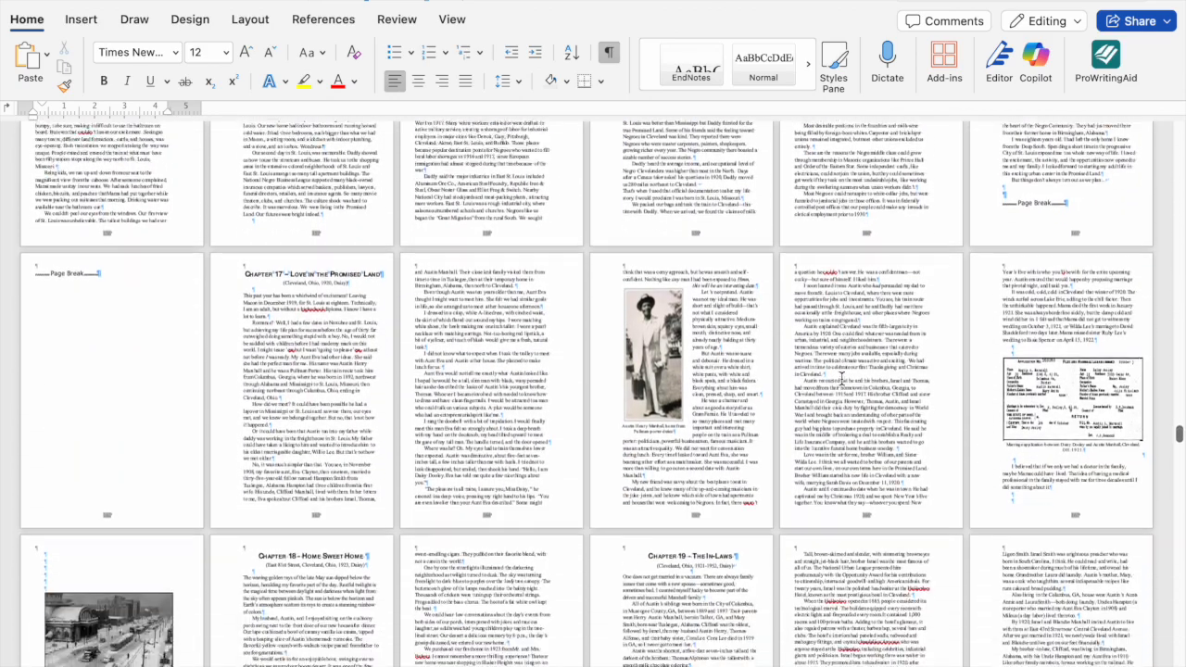
{"action": "scroll", "coordinate": [841, 380], "scroll_direction": "down", "scroll_amount": 4}
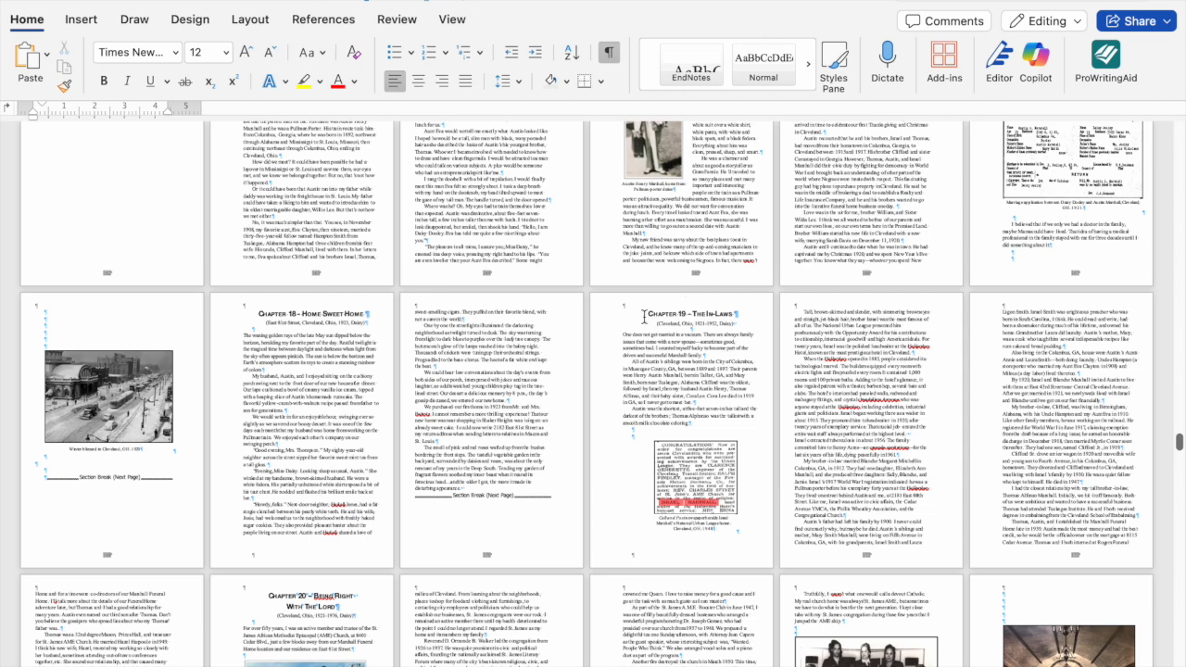
{"action": "scroll", "coordinate": [758, 139], "scroll_direction": "up", "scroll_amount": 3}
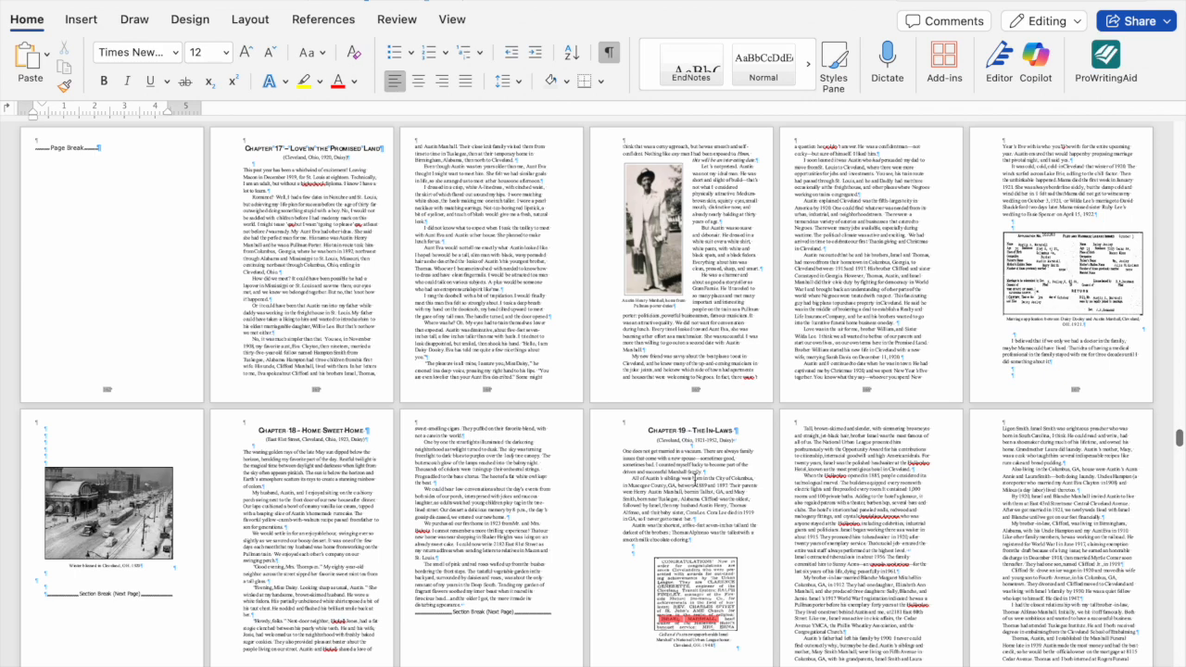
{"action": "scroll", "coordinate": [719, 488], "scroll_direction": "down", "scroll_amount": 9}
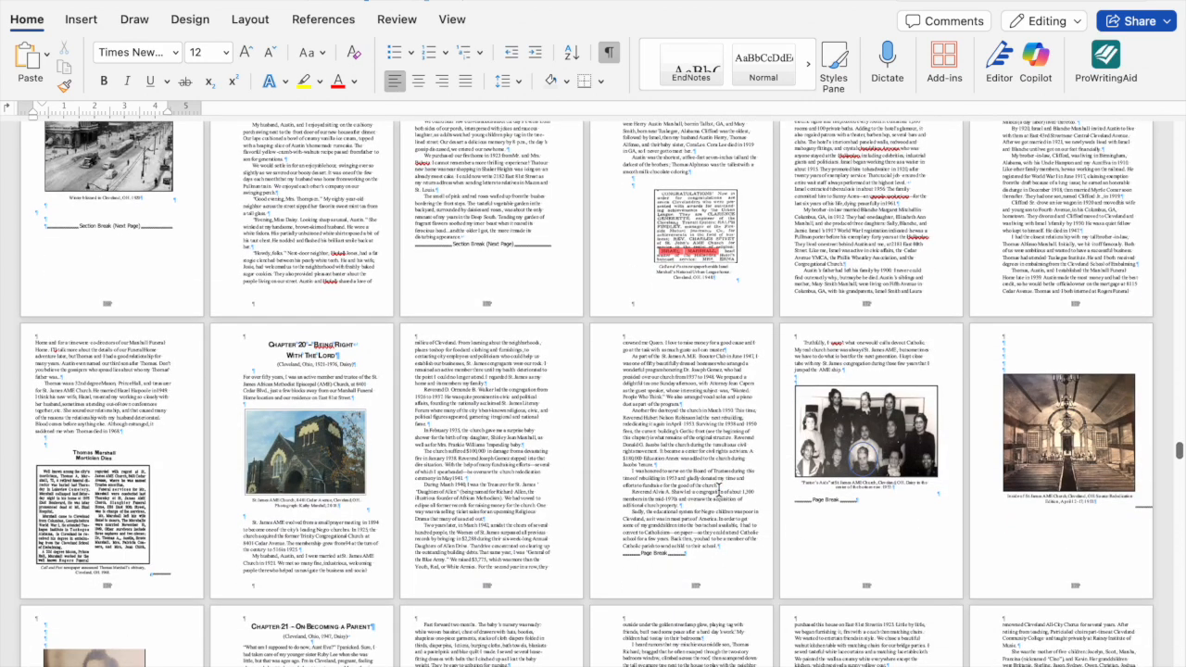
{"action": "scroll", "coordinate": [719, 485], "scroll_direction": "down", "scroll_amount": 20}
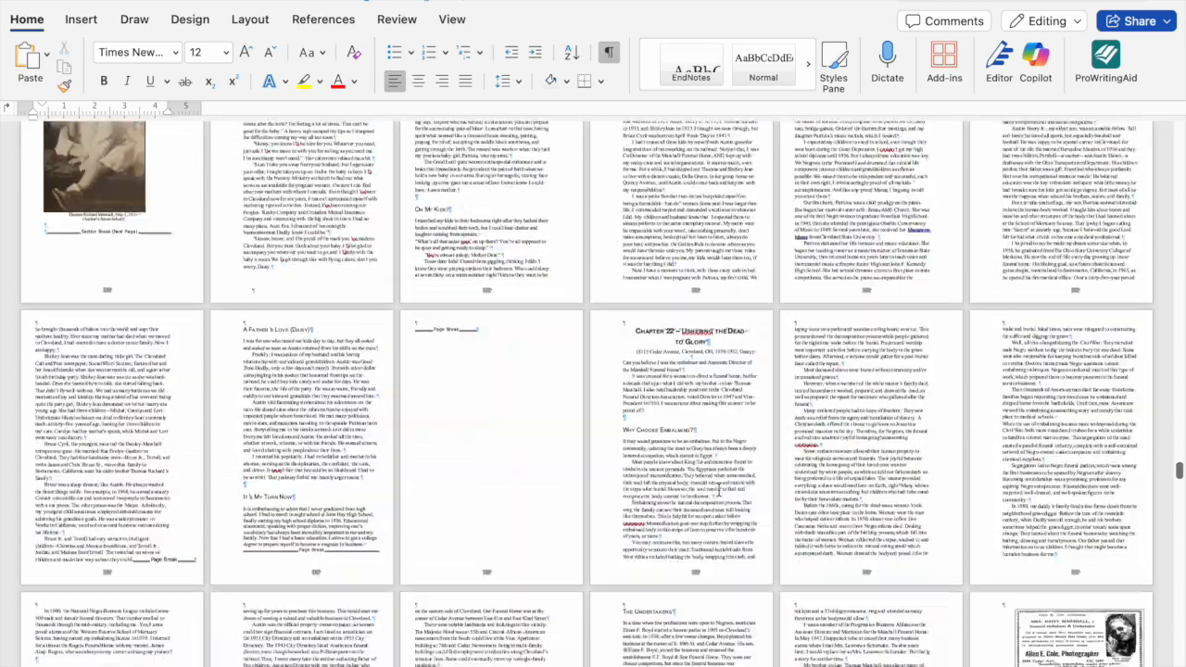
{"action": "scroll", "coordinate": [719, 488], "scroll_direction": "down", "scroll_amount": 20}
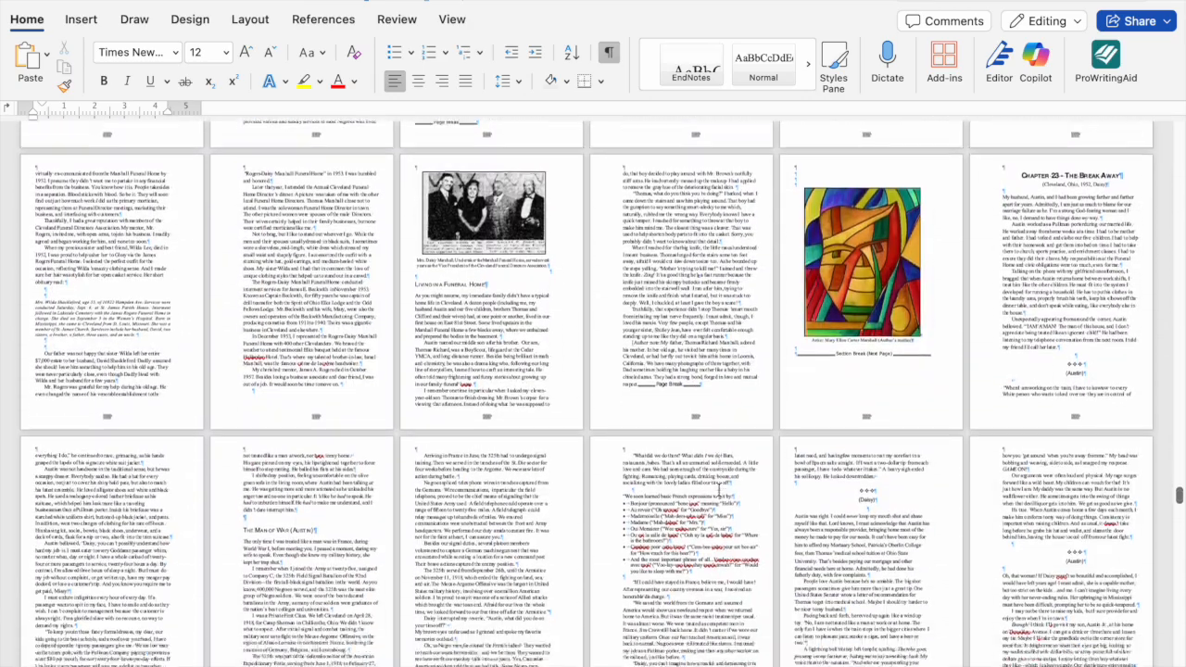
{"action": "scroll", "coordinate": [719, 488], "scroll_direction": "down", "scroll_amount": 10}
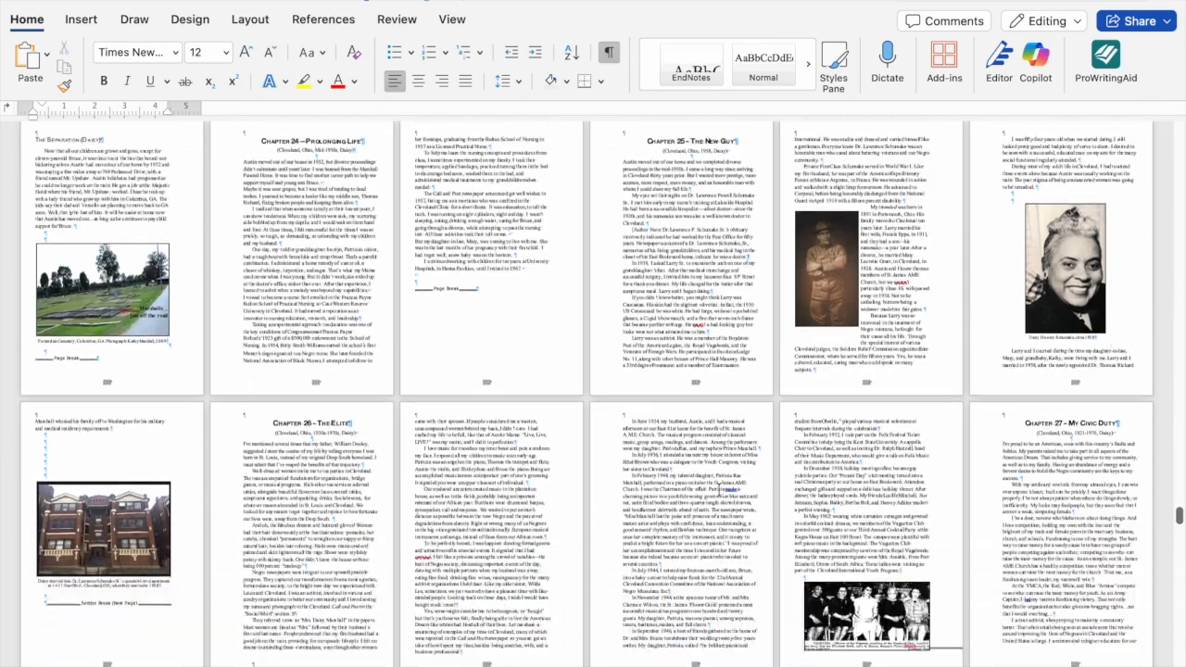
{"action": "scroll", "coordinate": [719, 488], "scroll_direction": "down", "scroll_amount": 20}
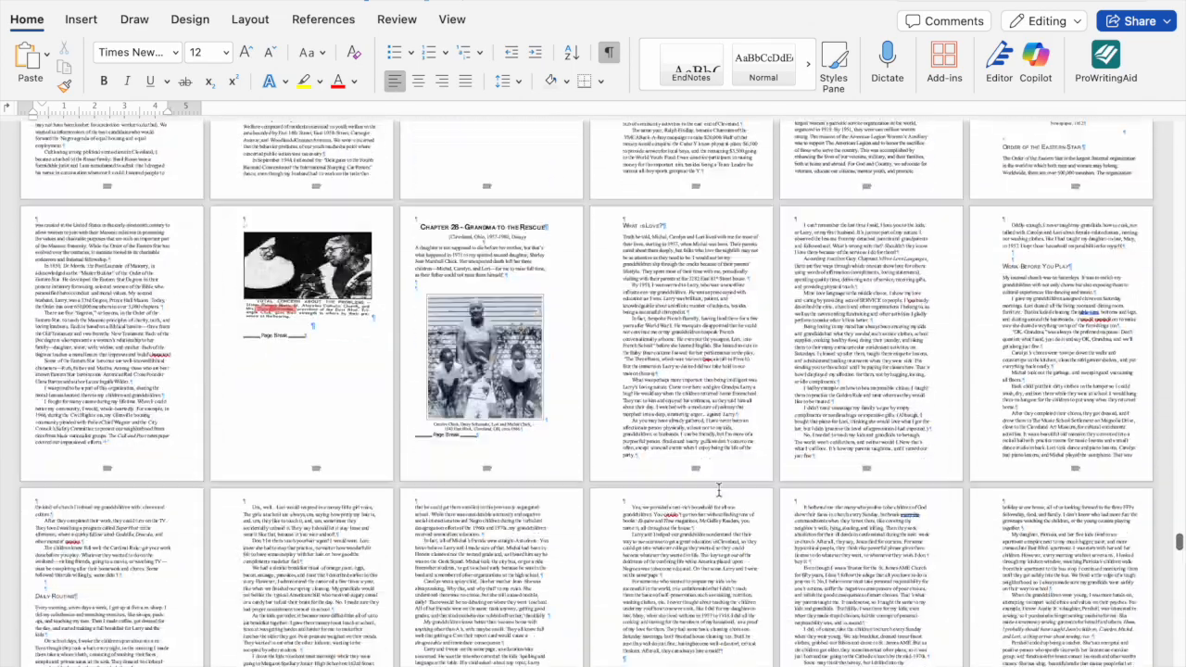
{"action": "scroll", "coordinate": [718, 490], "scroll_direction": "down", "scroll_amount": 4}
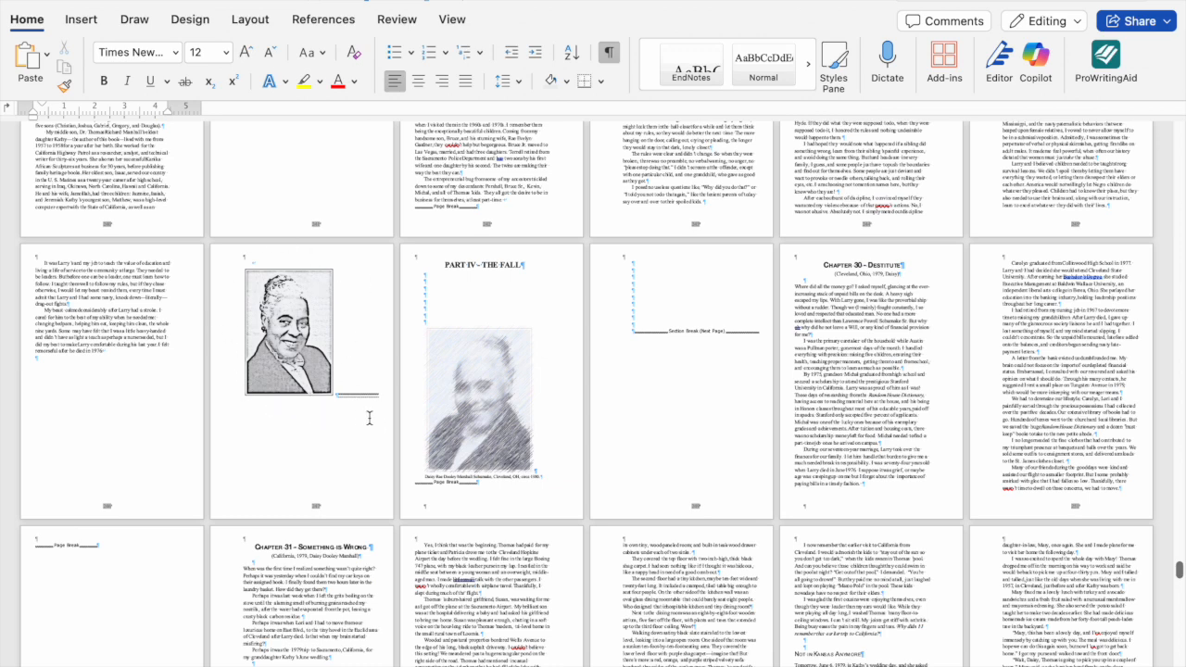
{"action": "scroll", "coordinate": [665, 422], "scroll_direction": "down", "scroll_amount": 18}
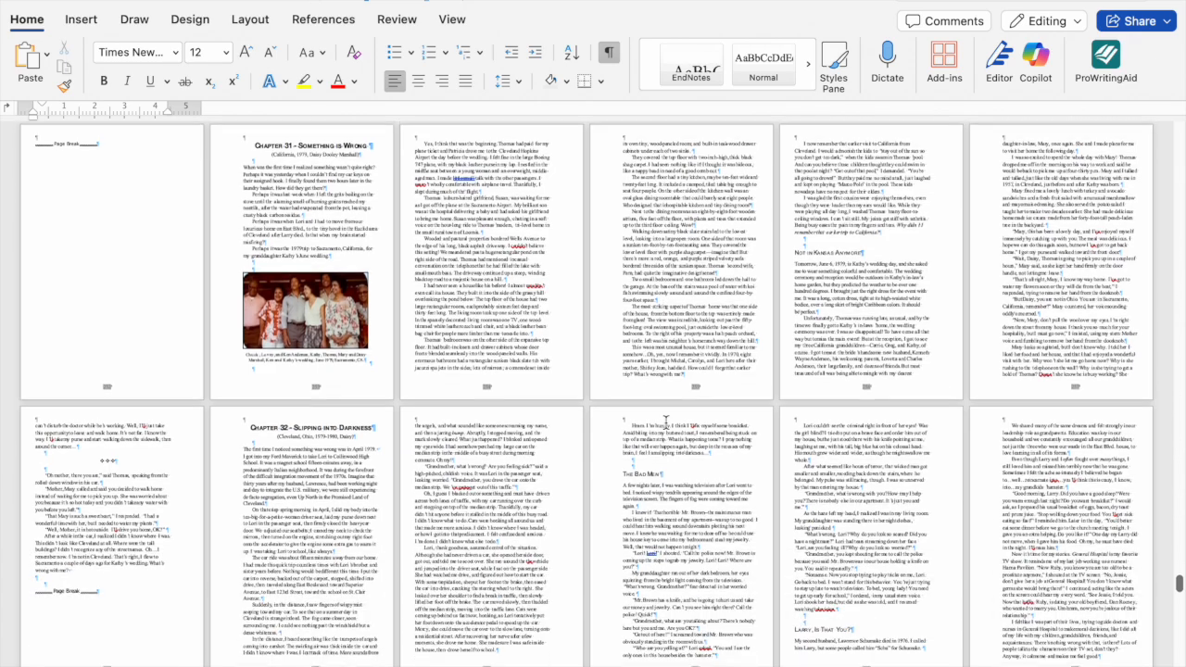
{"action": "scroll", "coordinate": [665, 425], "scroll_direction": "down", "scroll_amount": 8}
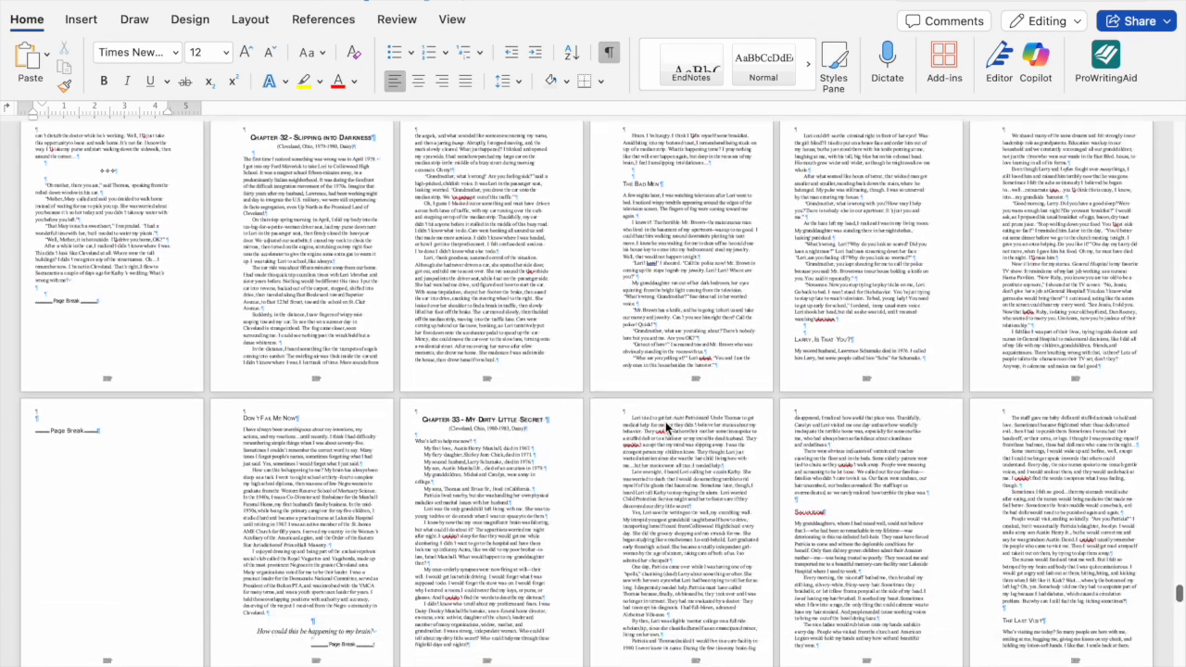
{"action": "scroll", "coordinate": [665, 422], "scroll_direction": "down", "scroll_amount": 5}
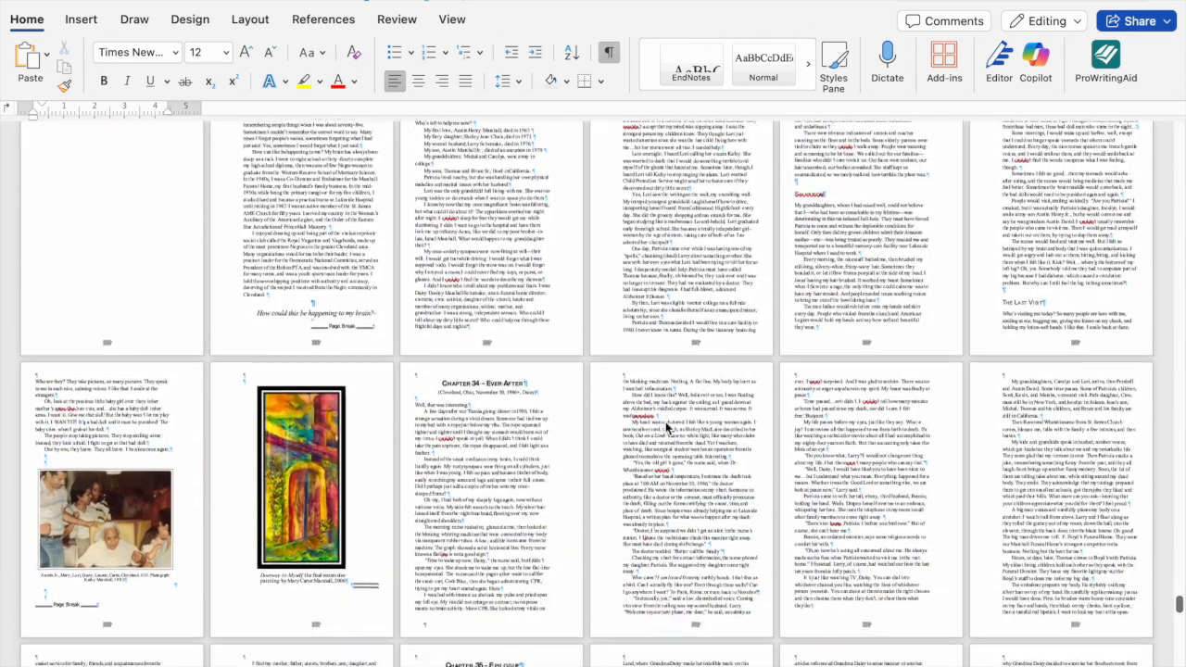
{"action": "scroll", "coordinate": [665, 421], "scroll_direction": "down", "scroll_amount": 8}
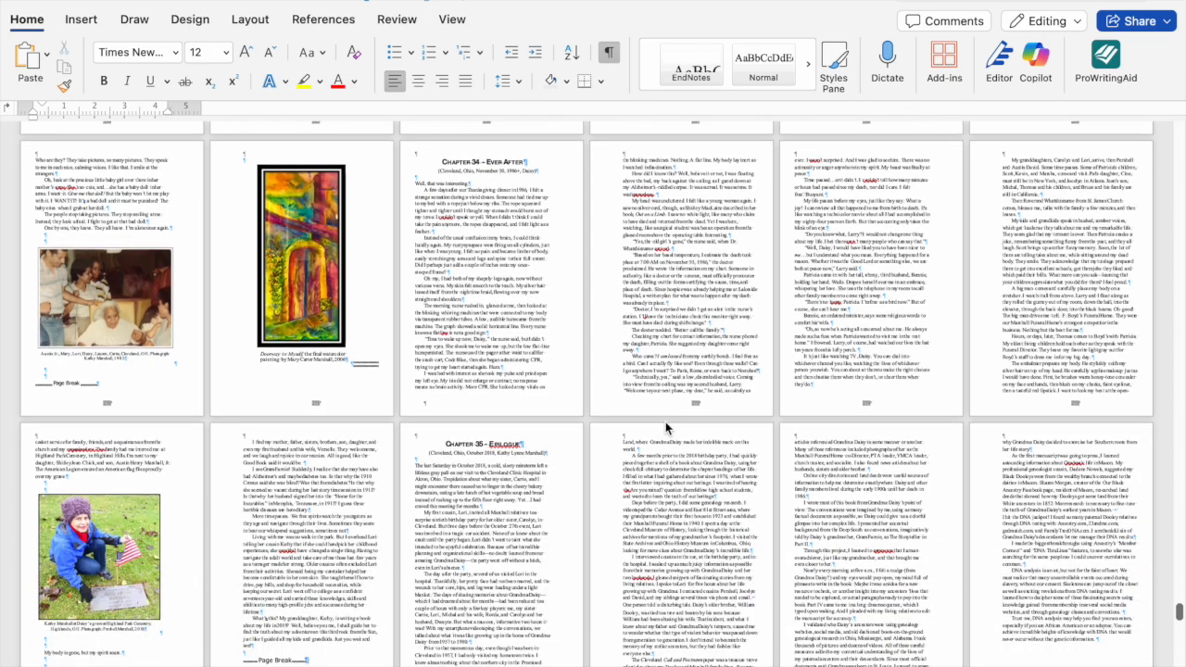
Look through the finished book's back matter after the Epilogue, examining the acknowledgments, bibliography, appendices, author biography, and page and section breaks.
{"action": "scroll", "coordinate": [665, 422], "scroll_direction": "down", "scroll_amount": 8}
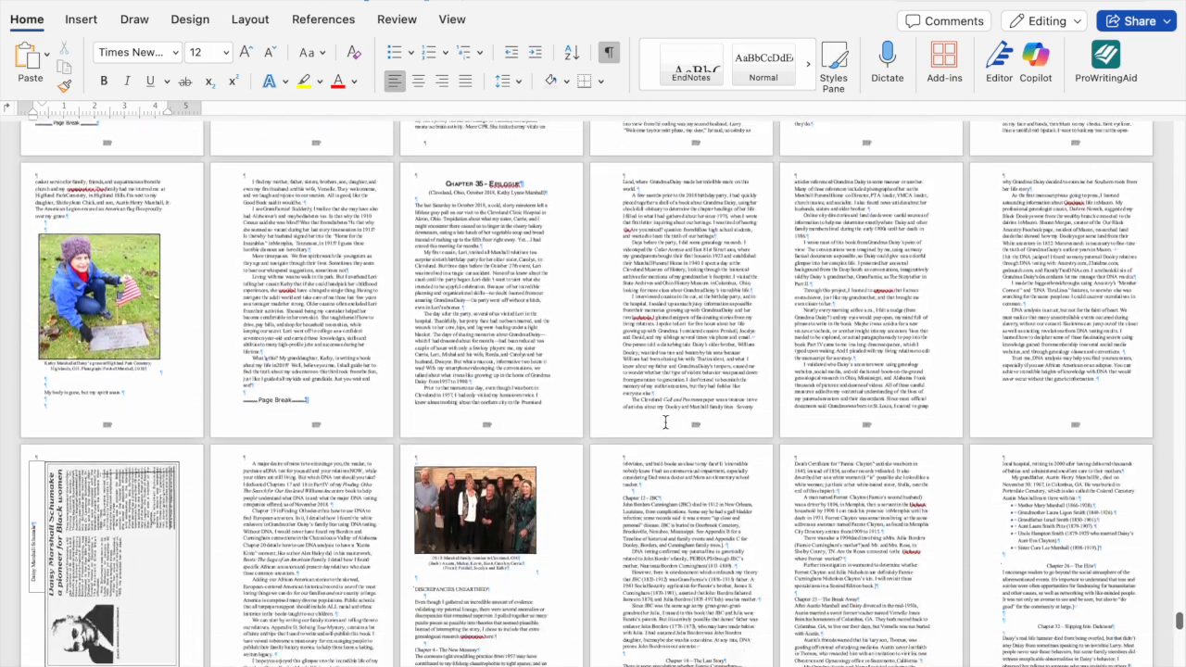
{"action": "scroll", "coordinate": [665, 421], "scroll_direction": "down", "scroll_amount": 10}
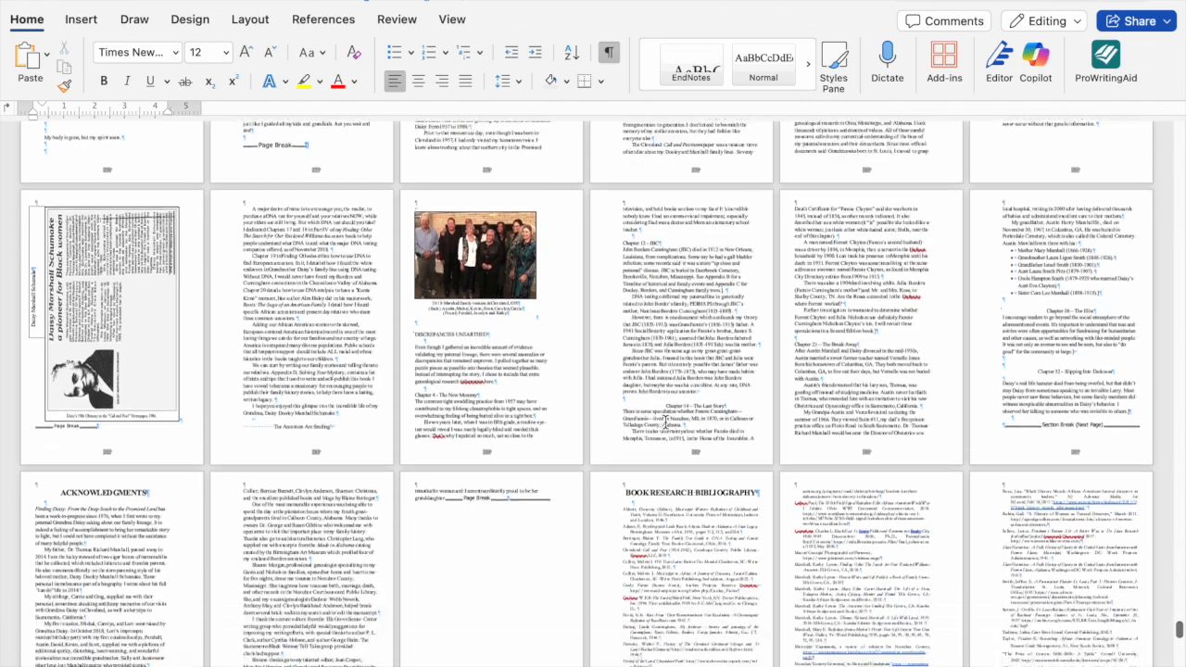
{"action": "scroll", "coordinate": [666, 419], "scroll_direction": "up", "scroll_amount": 12}
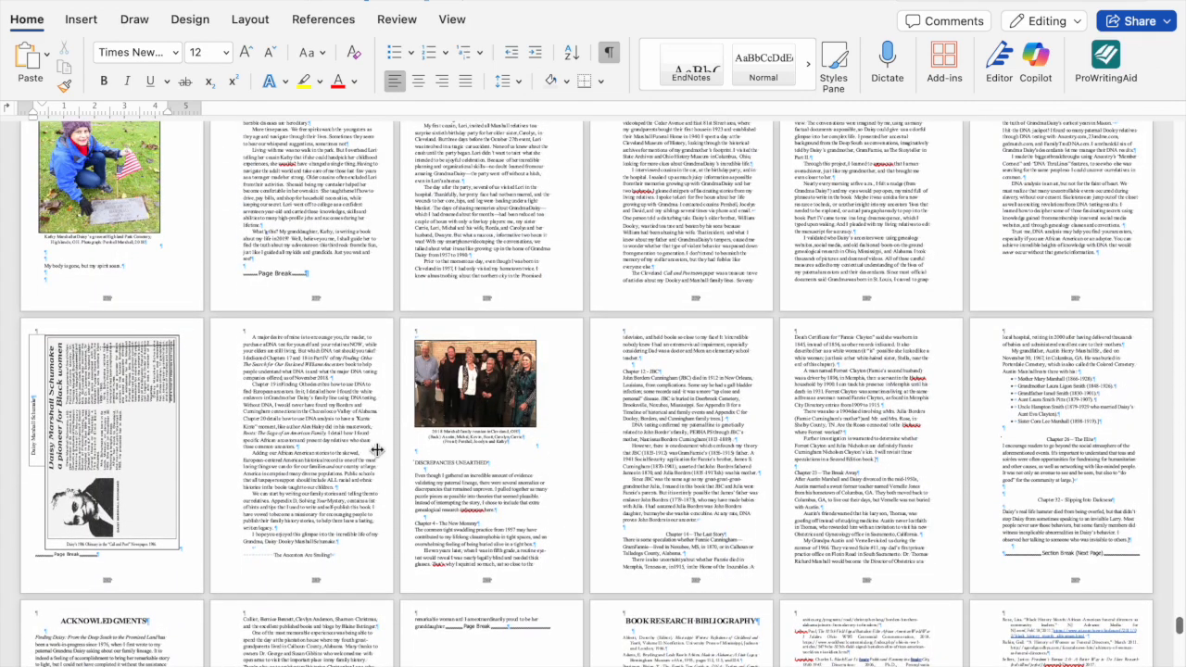
{"action": "scroll", "coordinate": [422, 443], "scroll_direction": "down", "scroll_amount": 20}
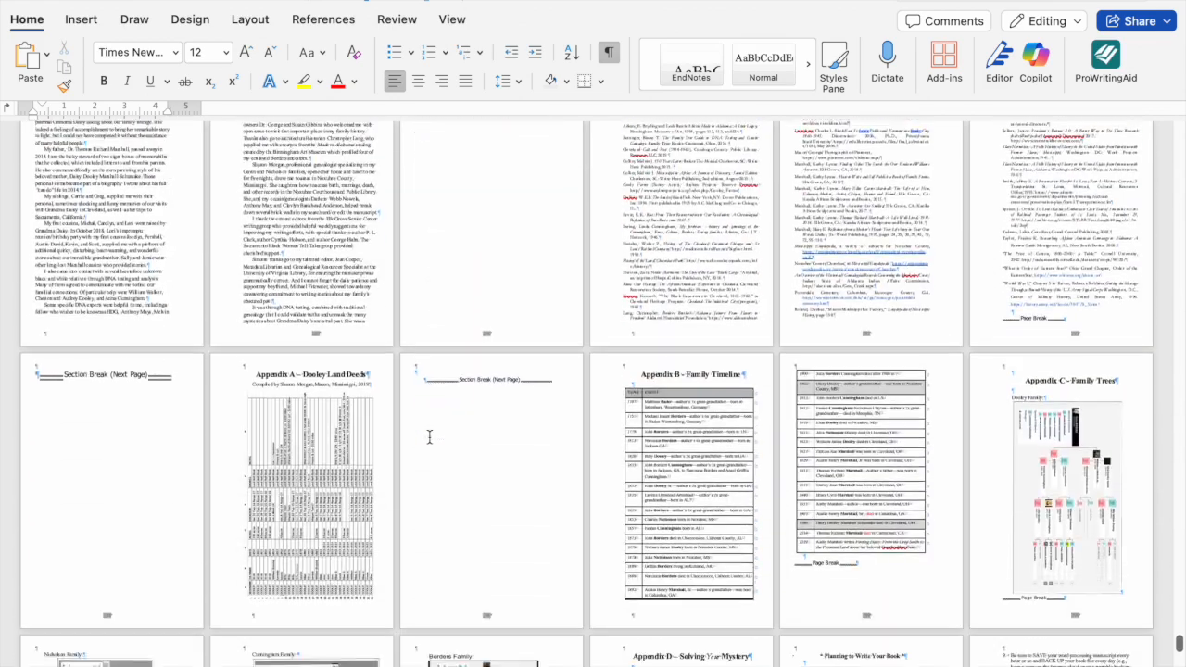
{"action": "scroll", "coordinate": [429, 440], "scroll_direction": "down", "scroll_amount": 12}
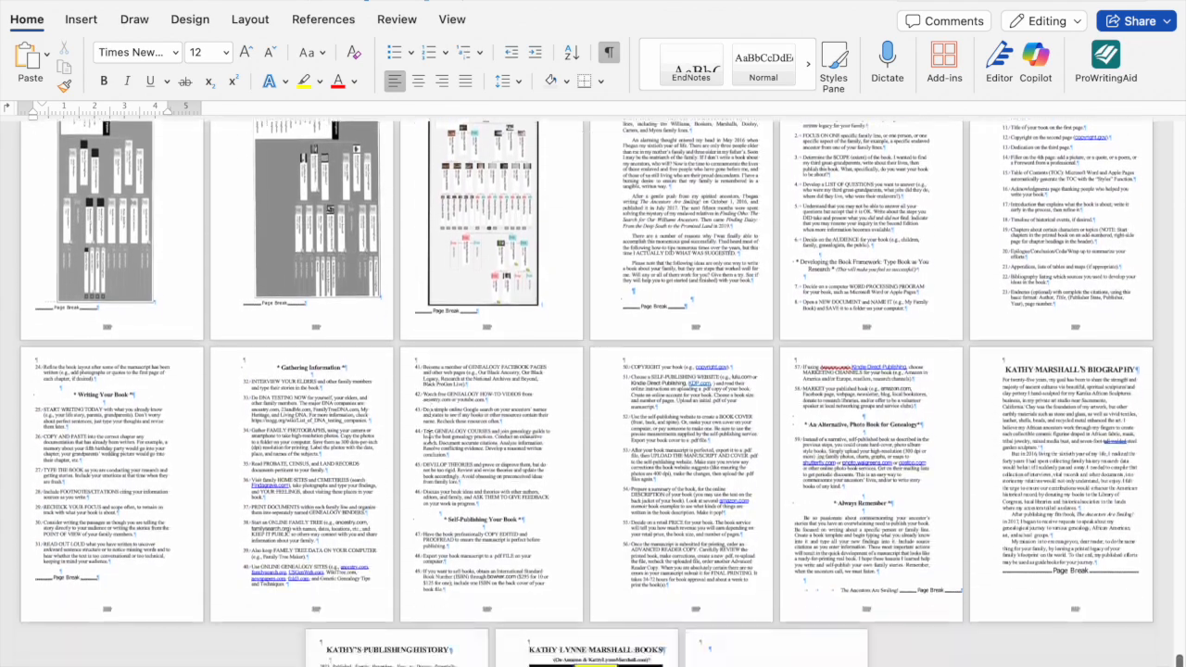
{"action": "scroll", "coordinate": [429, 437], "scroll_direction": "up", "scroll_amount": 1}
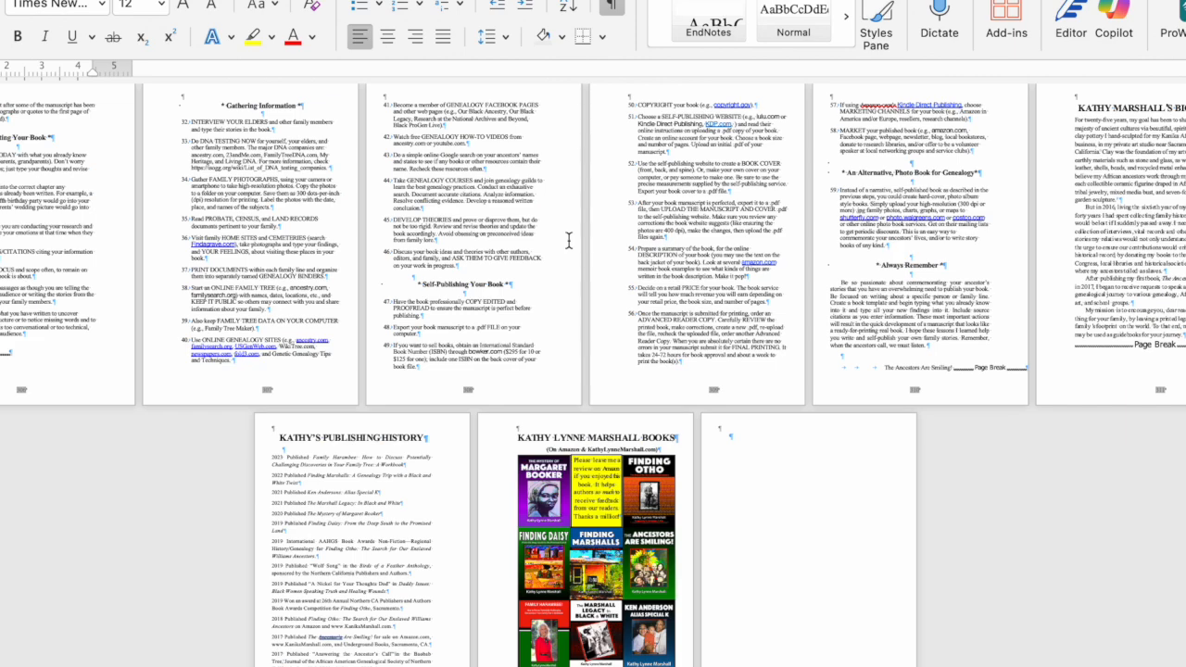
Return to the start of the finished book and examine the front matter, family trees, Part I opening and layout of Chapters 1 to 4.
{"action": "scroll", "coordinate": [520, 179], "scroll_direction": "up", "scroll_amount": 15}
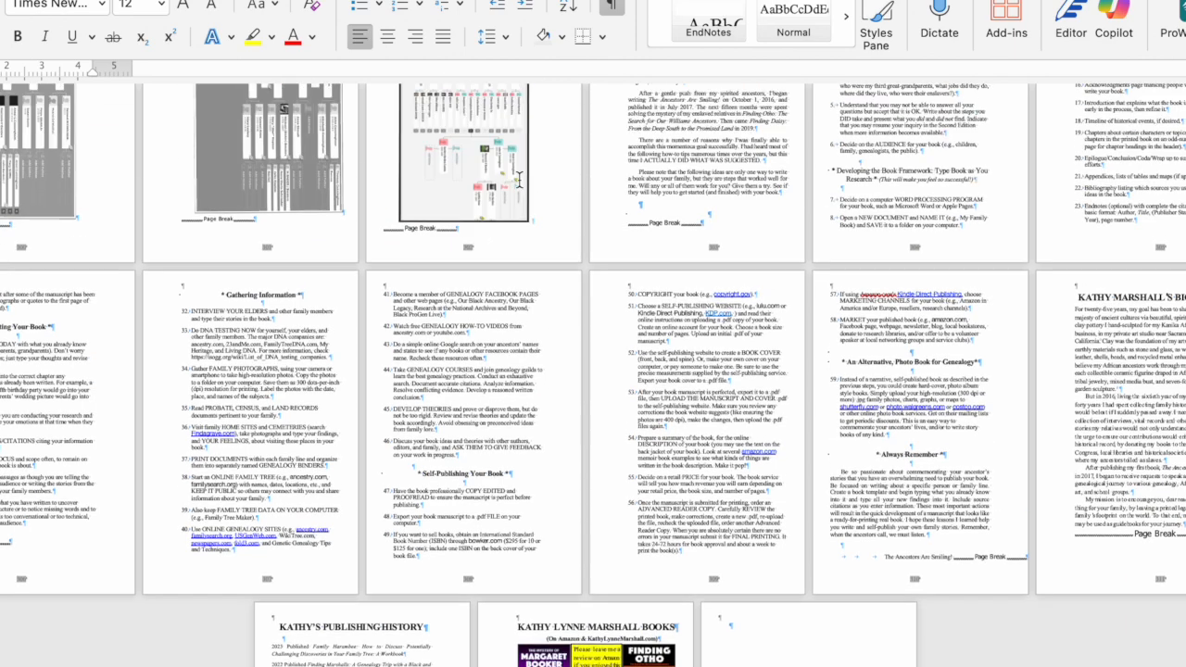
{"action": "scroll", "coordinate": [520, 178], "scroll_direction": "up", "scroll_amount": 15}
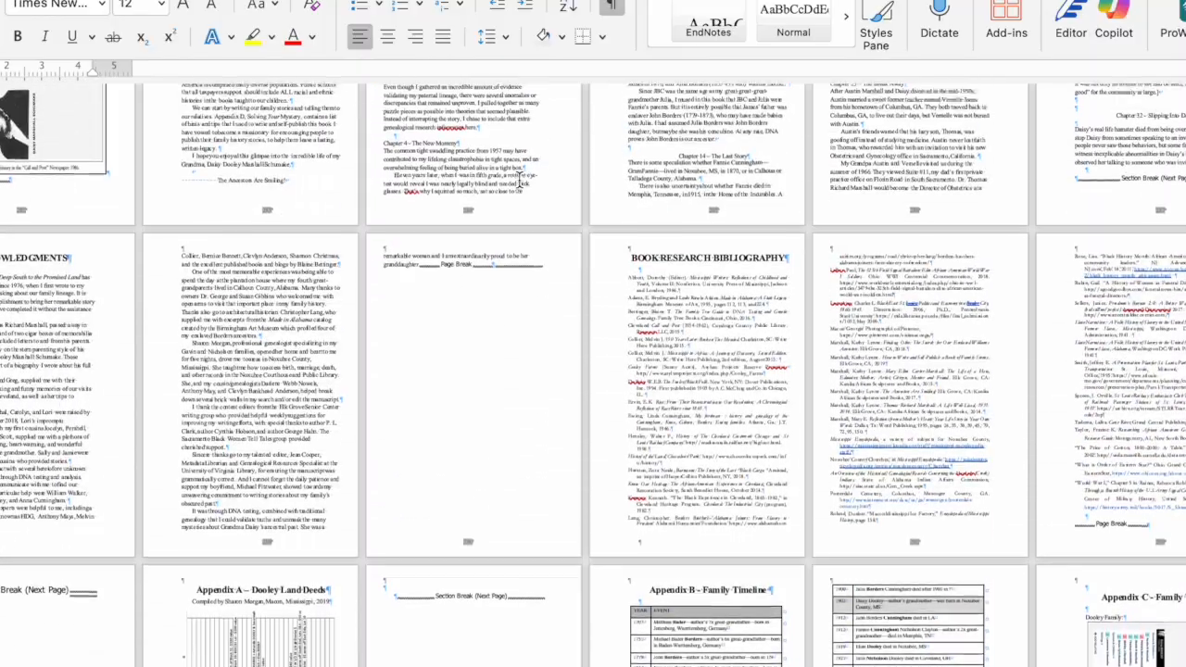
{"action": "scroll", "coordinate": [520, 179], "scroll_direction": "up", "scroll_amount": 15}
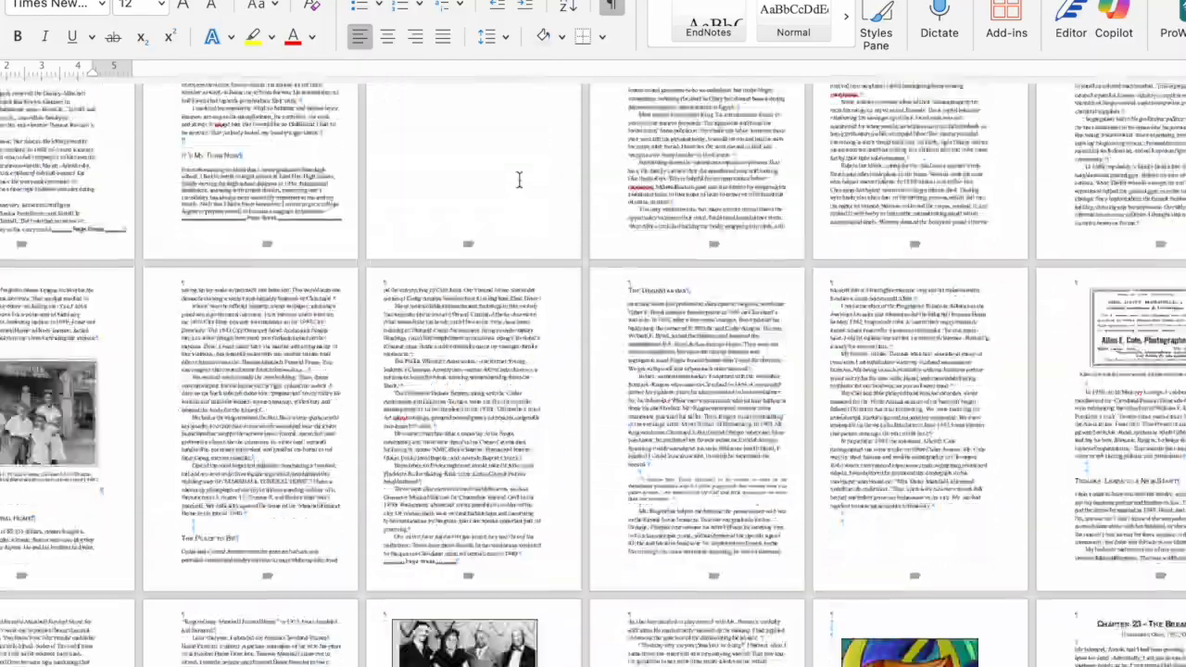
{"action": "scroll", "coordinate": [520, 179], "scroll_direction": "up", "scroll_amount": 20}
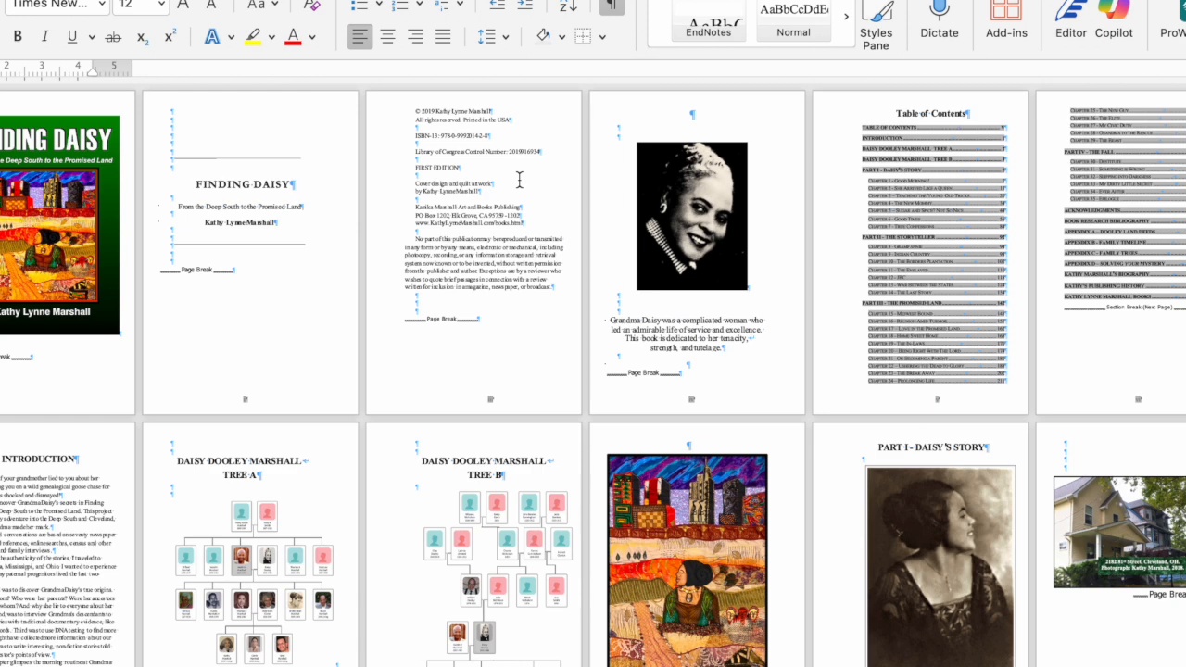
{"action": "scroll", "coordinate": [520, 179], "scroll_direction": "down", "scroll_amount": 3}
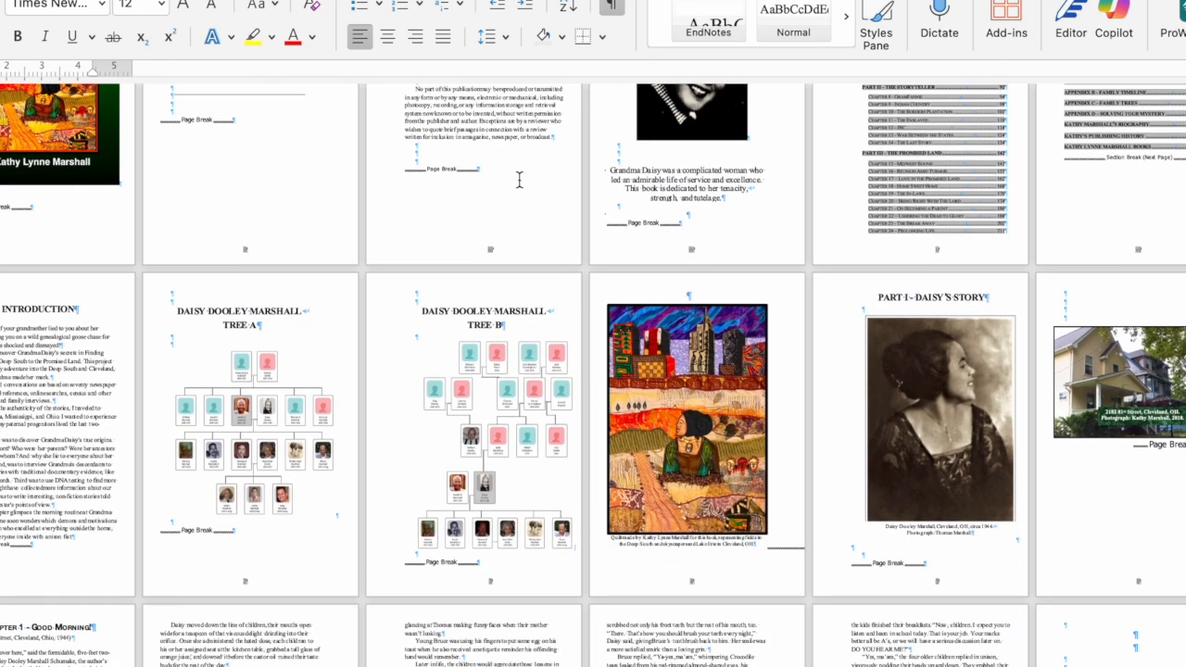
{"action": "scroll", "coordinate": [519, 178], "scroll_direction": "down", "scroll_amount": 4}
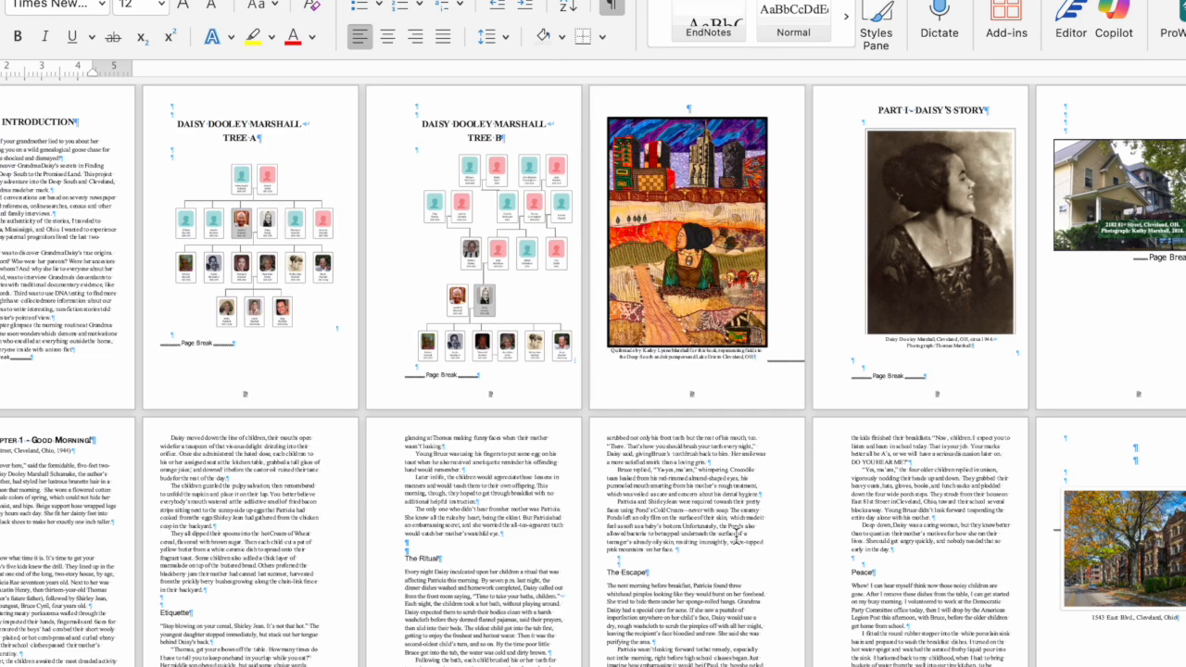
{"action": "scroll", "coordinate": [735, 535], "scroll_direction": "down", "scroll_amount": 5}
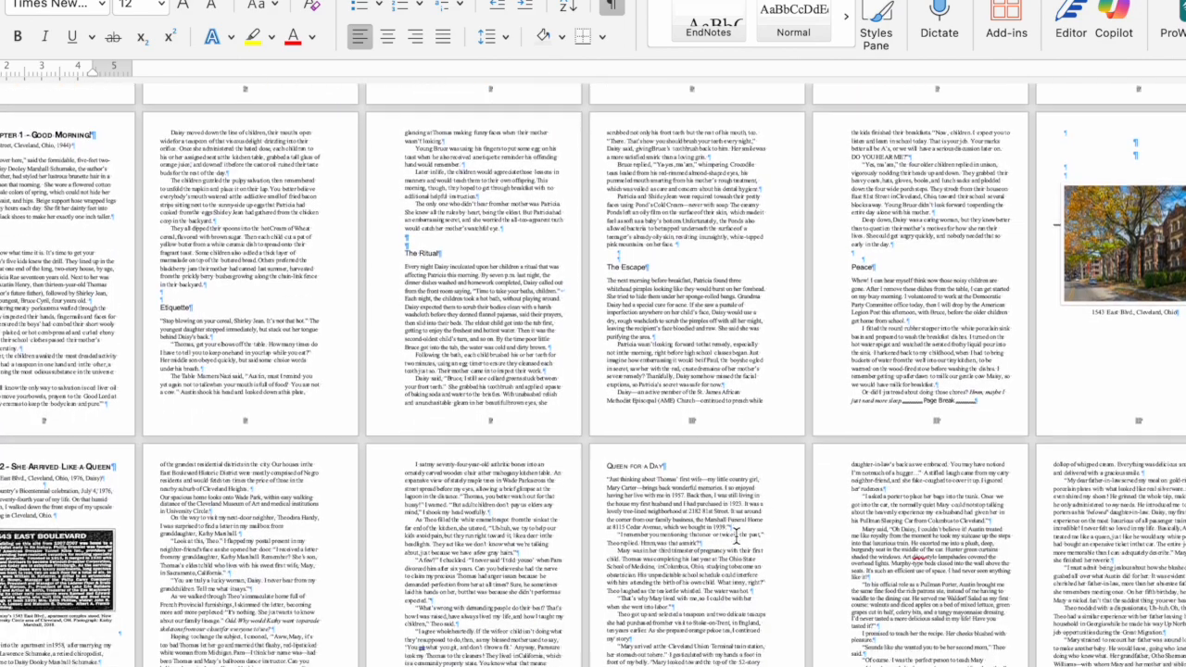
{"action": "scroll", "coordinate": [735, 534], "scroll_direction": "down", "scroll_amount": 3}
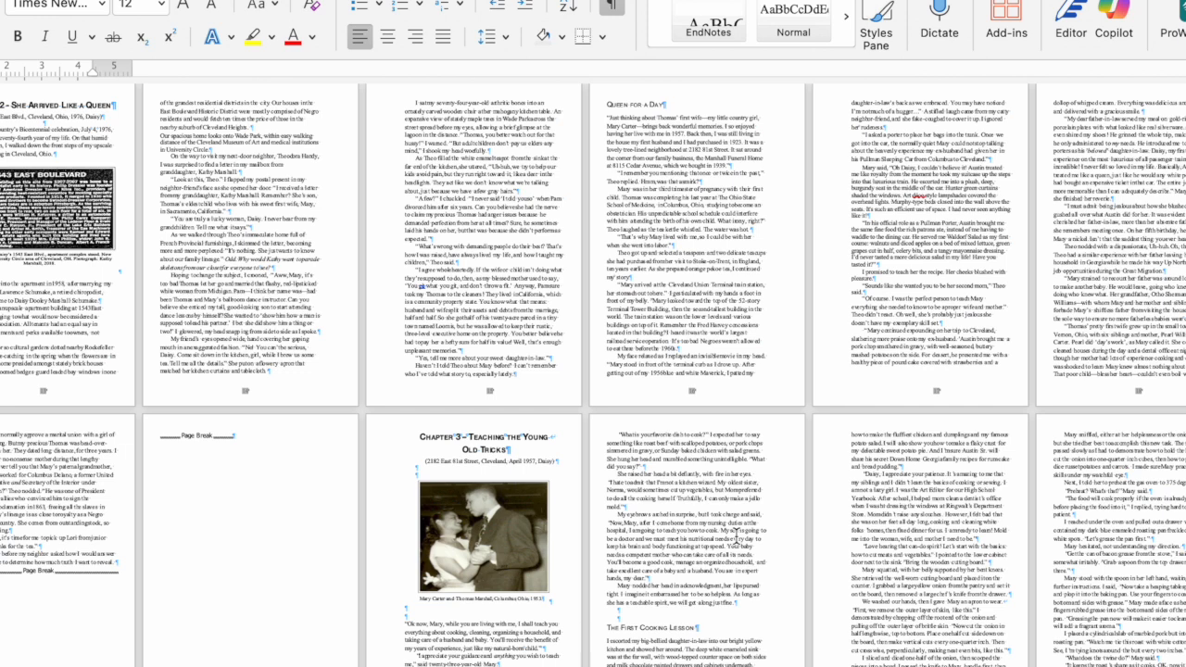
{"action": "scroll", "coordinate": [736, 534], "scroll_direction": "down", "scroll_amount": 5}
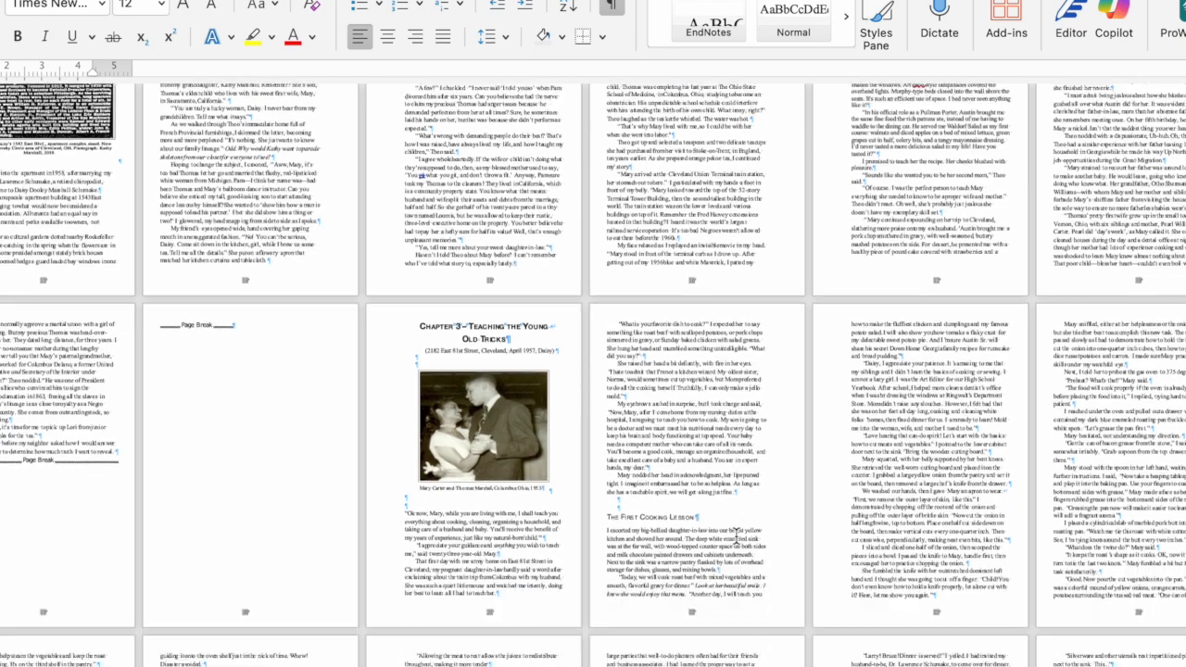
{"action": "scroll", "coordinate": [736, 535], "scroll_direction": "down", "scroll_amount": 2}
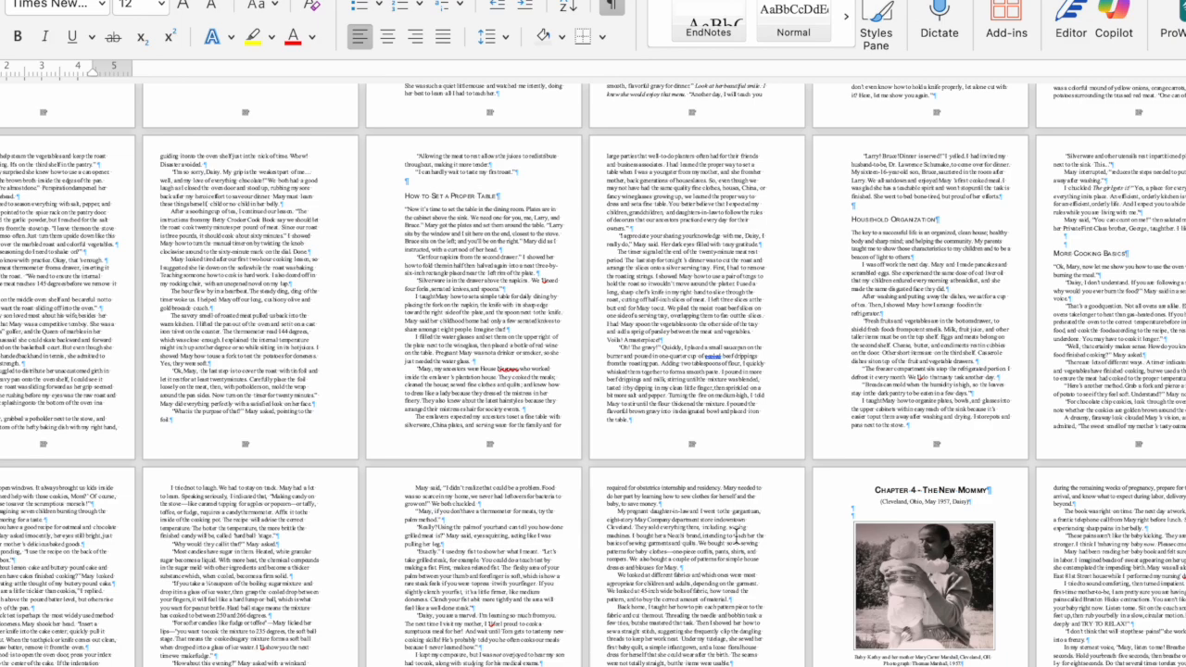
Go to the end of the finished book and examine the closing publishing history and book cover pages.
{"action": "scroll", "coordinate": [736, 535], "scroll_direction": "down", "scroll_amount": 20}
{"action": "scroll", "coordinate": [736, 535], "scroll_direction": "down", "scroll_amount": 15}
{"action": "scroll", "coordinate": [737, 535], "scroll_direction": "up", "scroll_amount": 3}
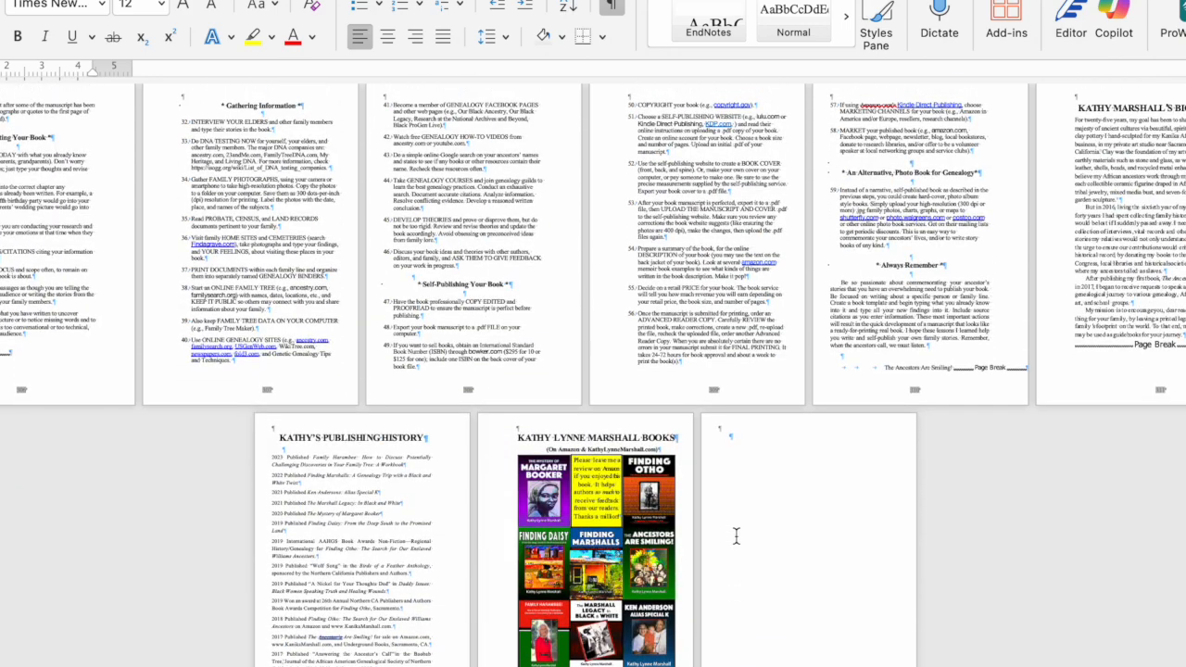